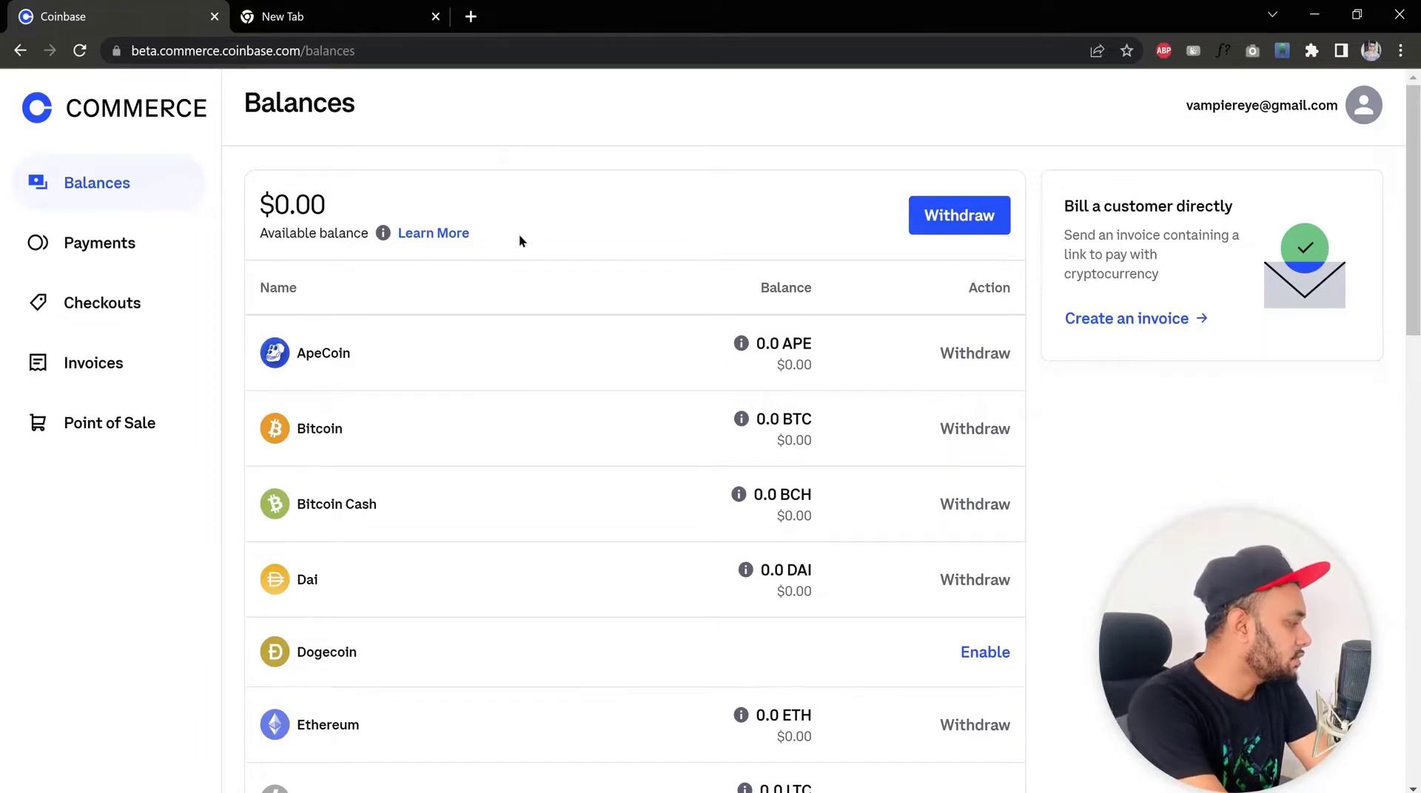
Step: Scroll through the Coinbase Commerce withdrawals table, then switch to the qualityservices.store homepage tab
scroll(521, 240, "down", 15)
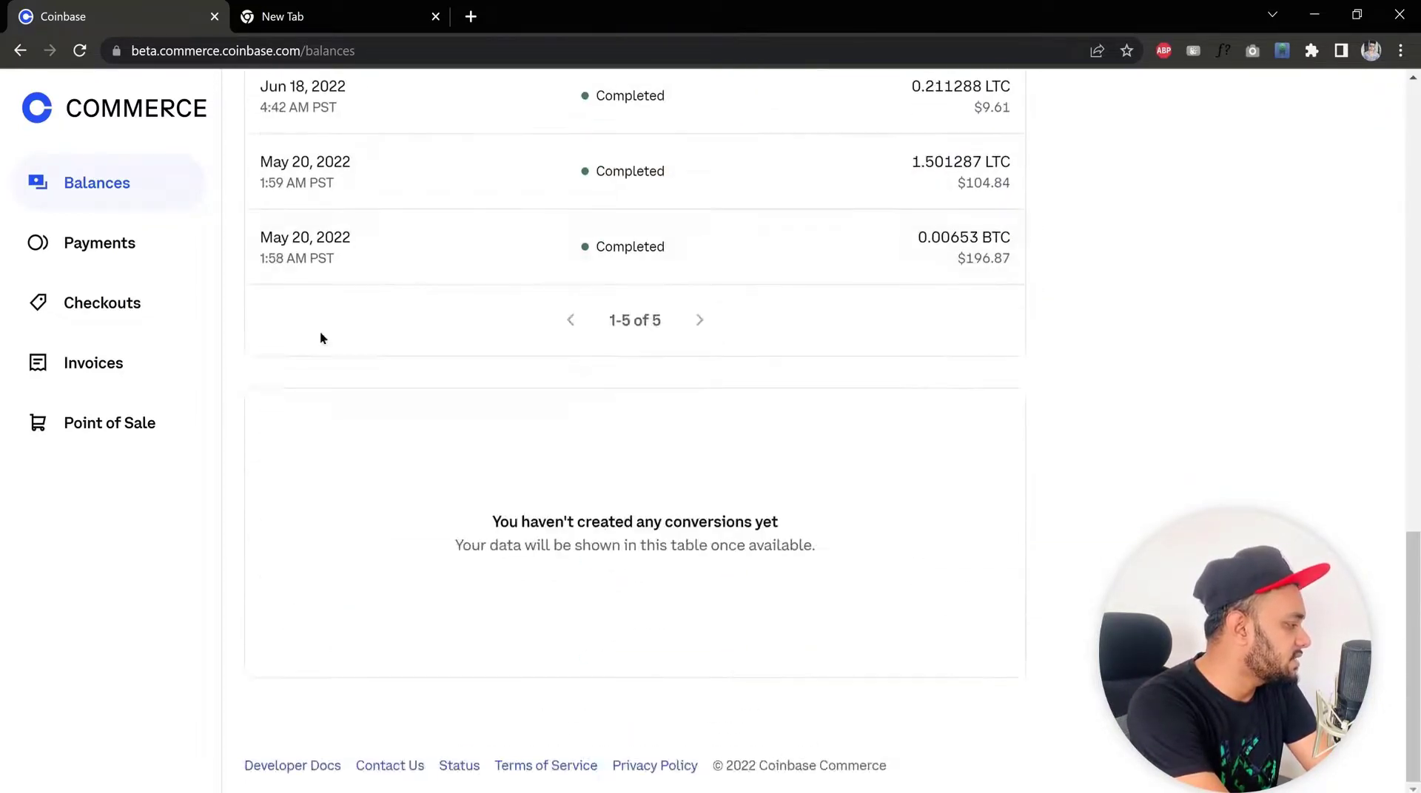
scroll(320, 336, "up", 7)
scroll(1051, 510, "down", 3)
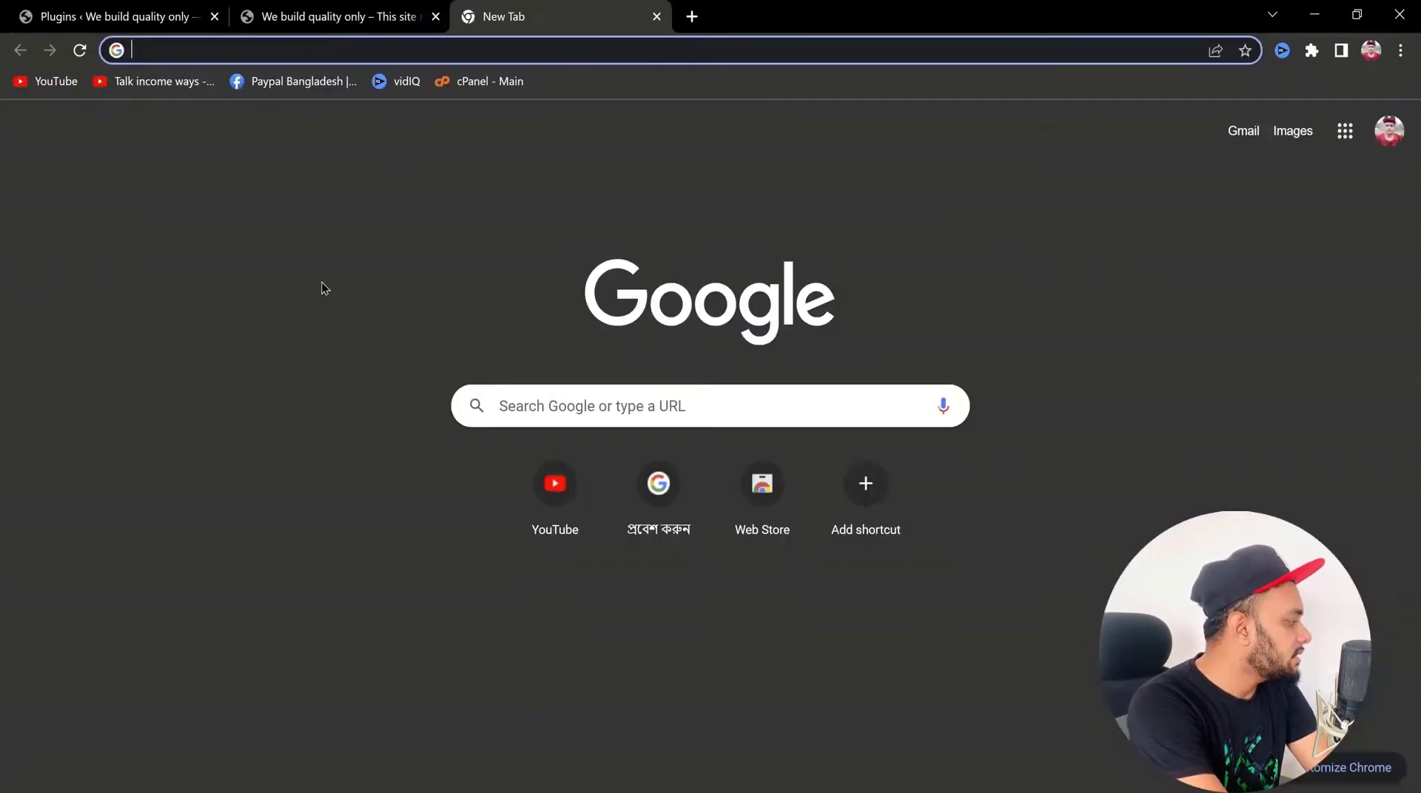
left_click(353, 13)
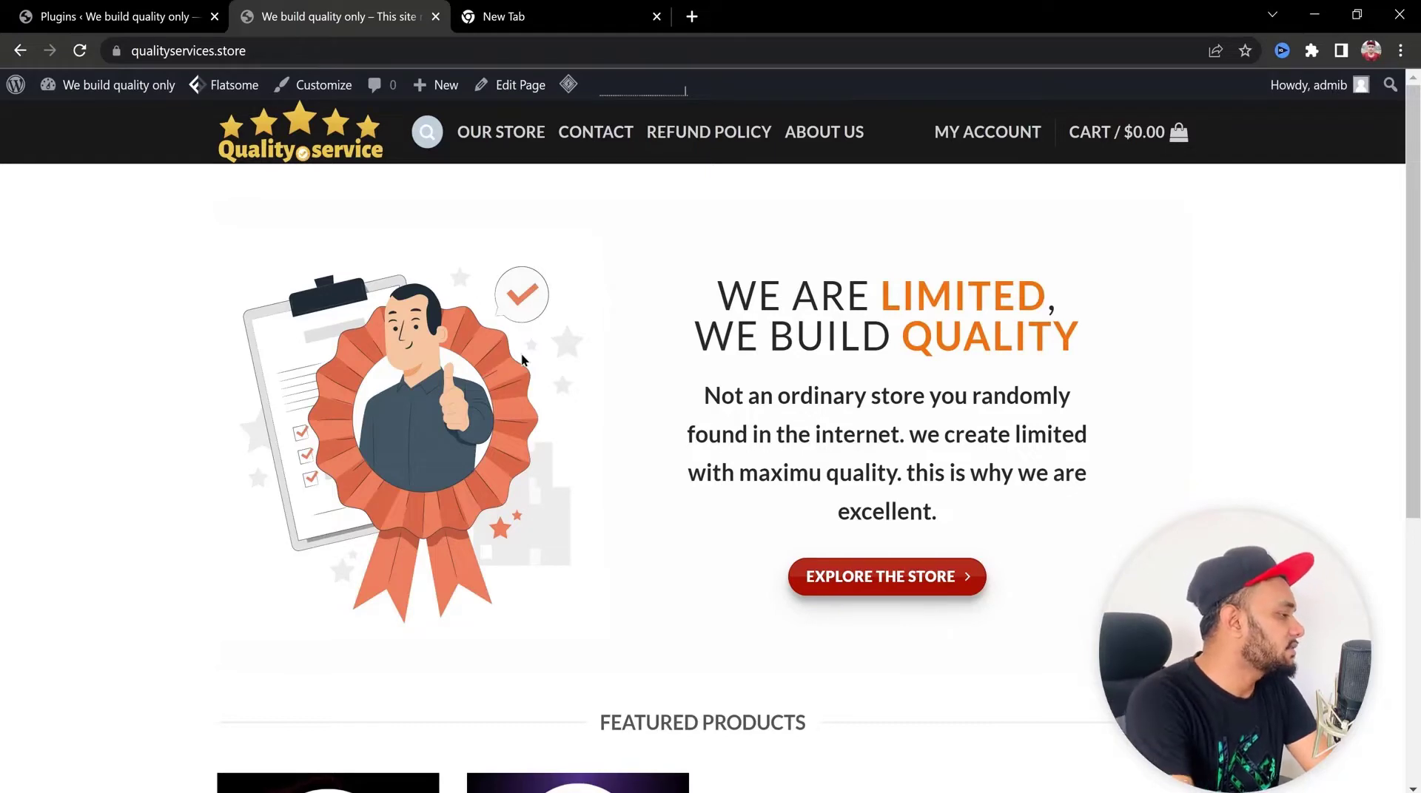
Step: Scroll over the storefront homepage, then go back to the wp-admin Plugins tab
scroll(430, 330, "down", 5)
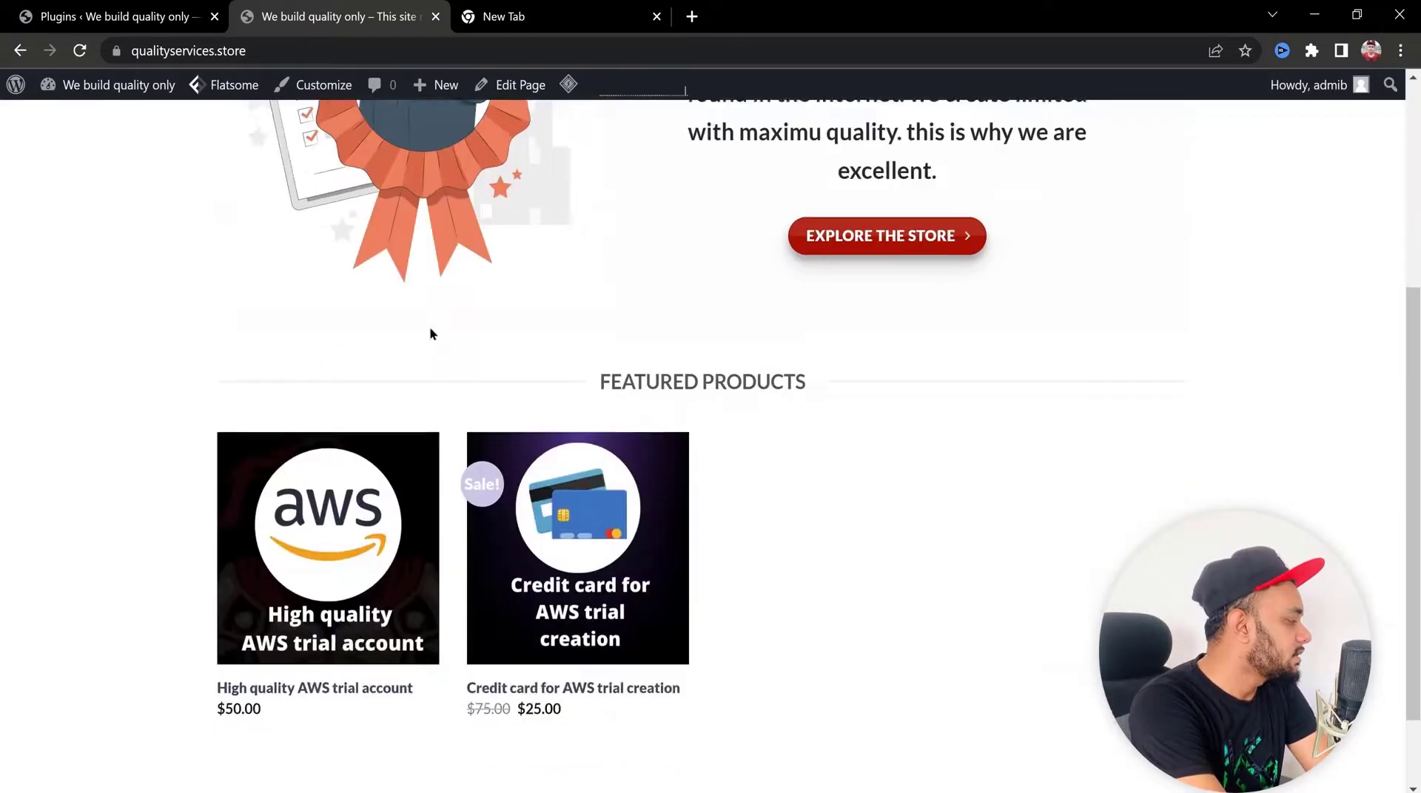
scroll(356, 361, "up", 5)
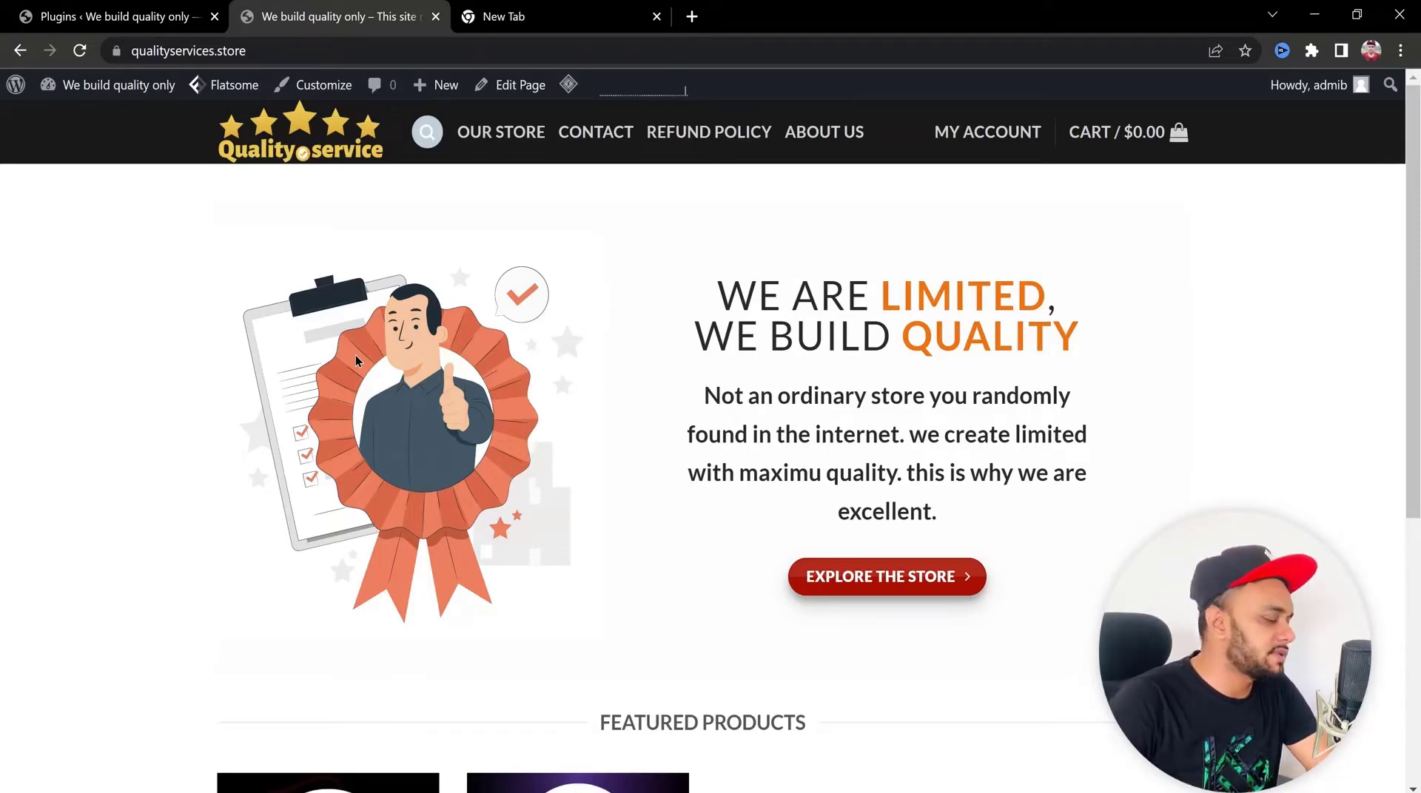
left_click(52, 9)
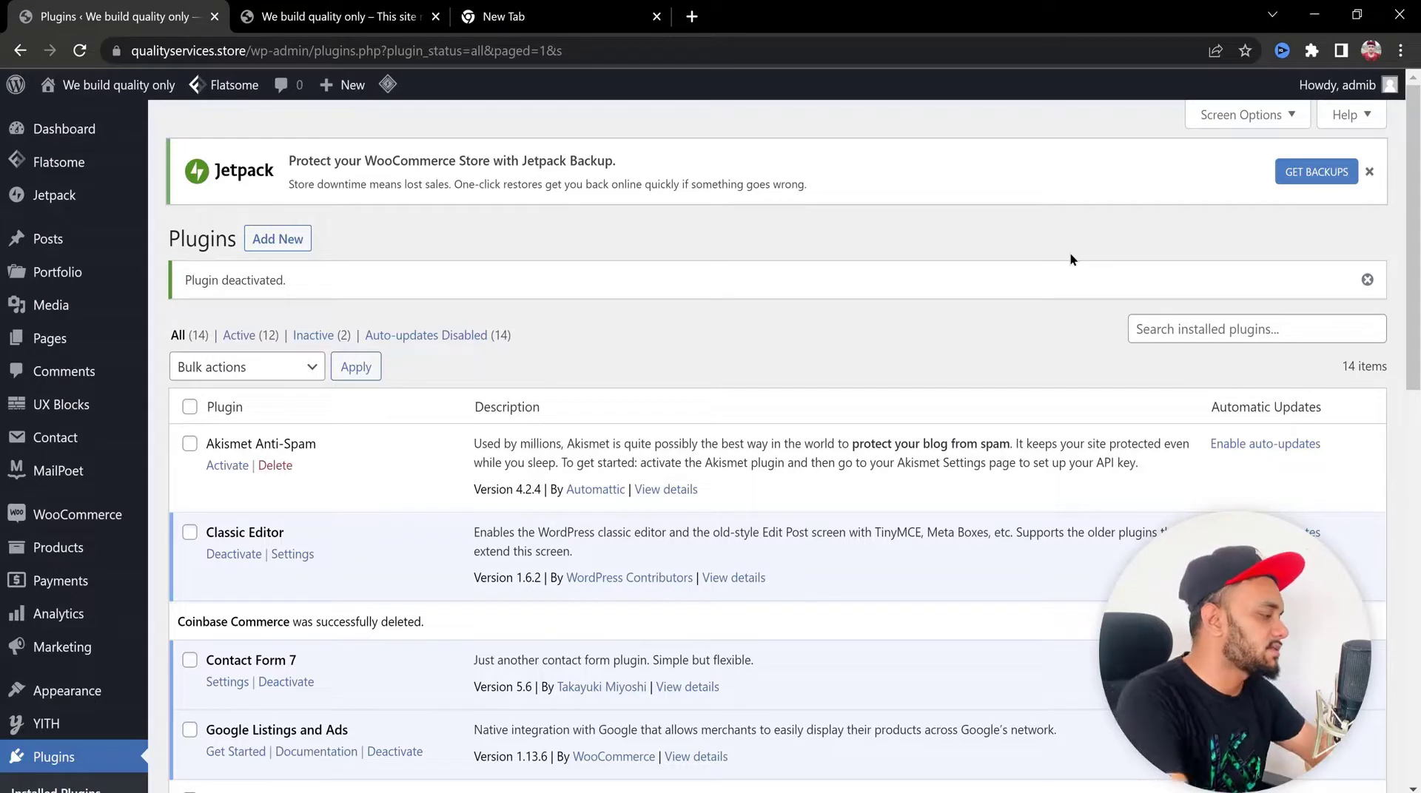
Step: Search the installed plugins for 'coinbase commerce' and follow the link to the Plugin Directory
left_click(1188, 320)
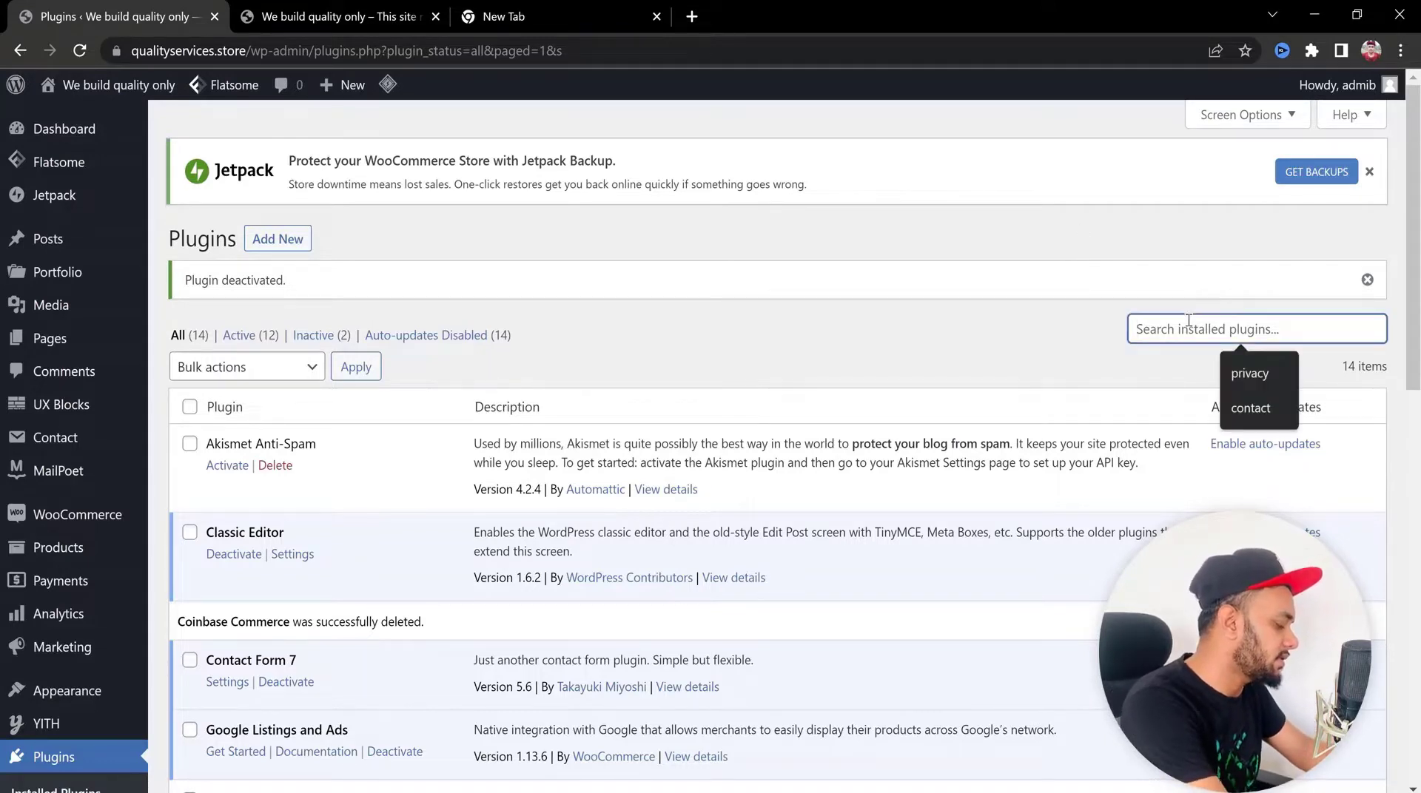
type("coinbase")
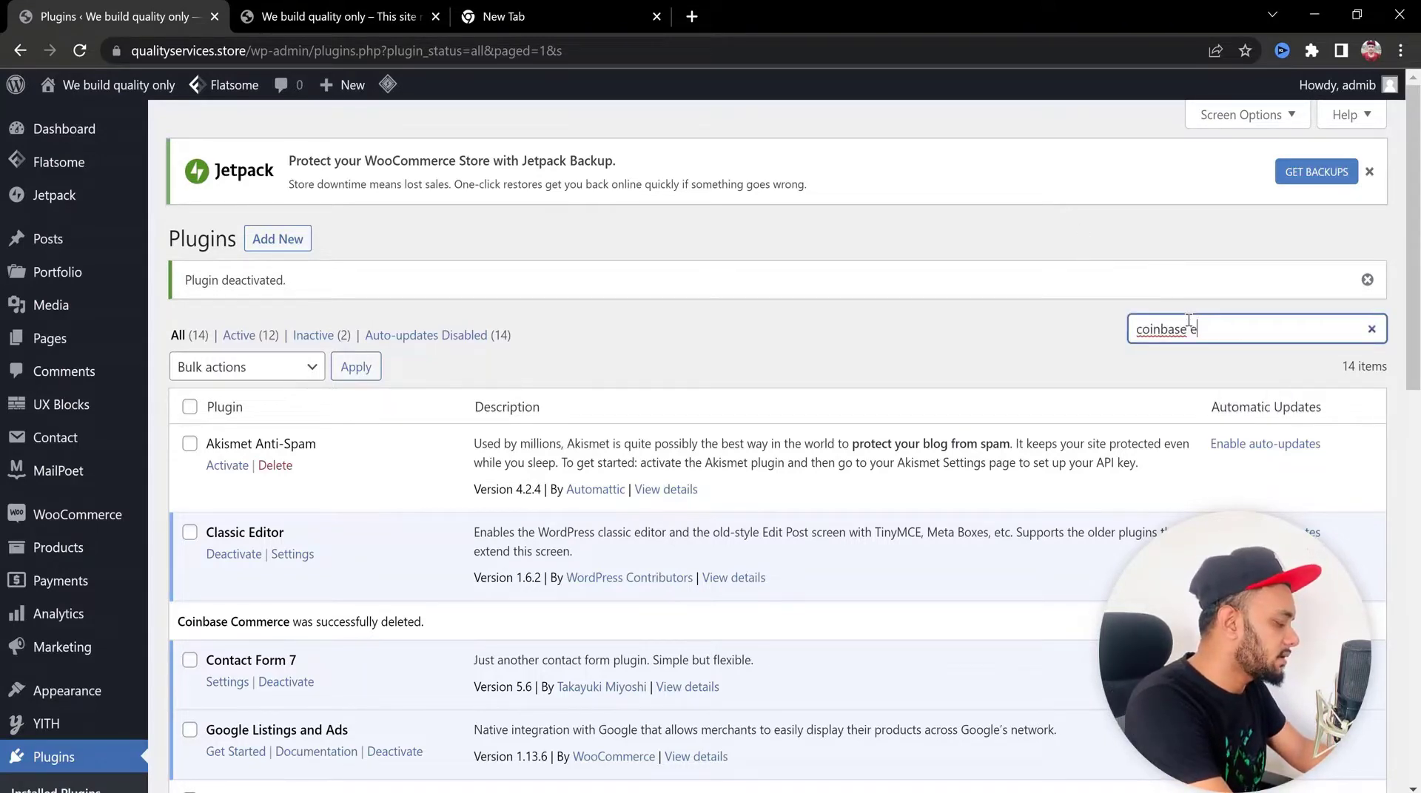
type(" comm")
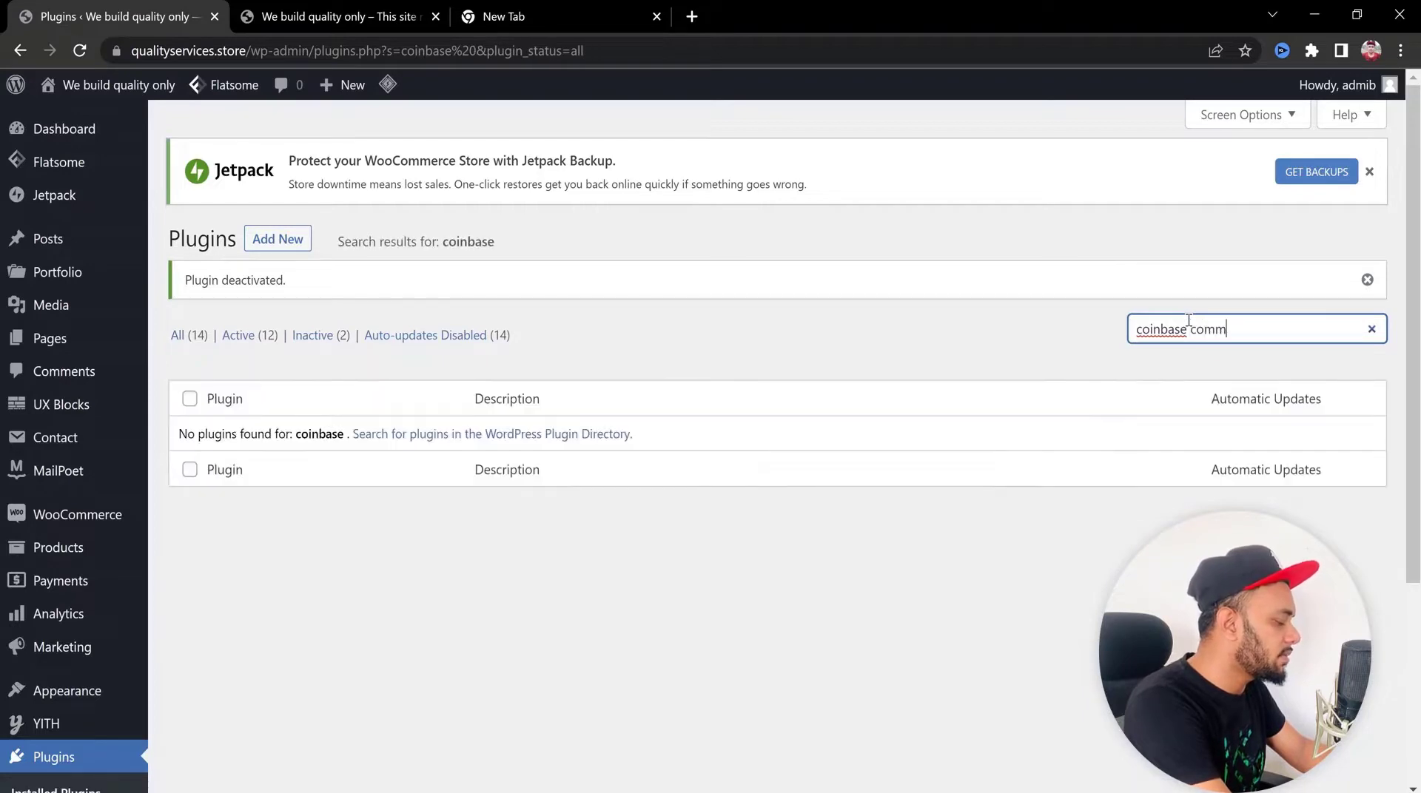
type("e")
key("BackSpace")
key("BackSpace")
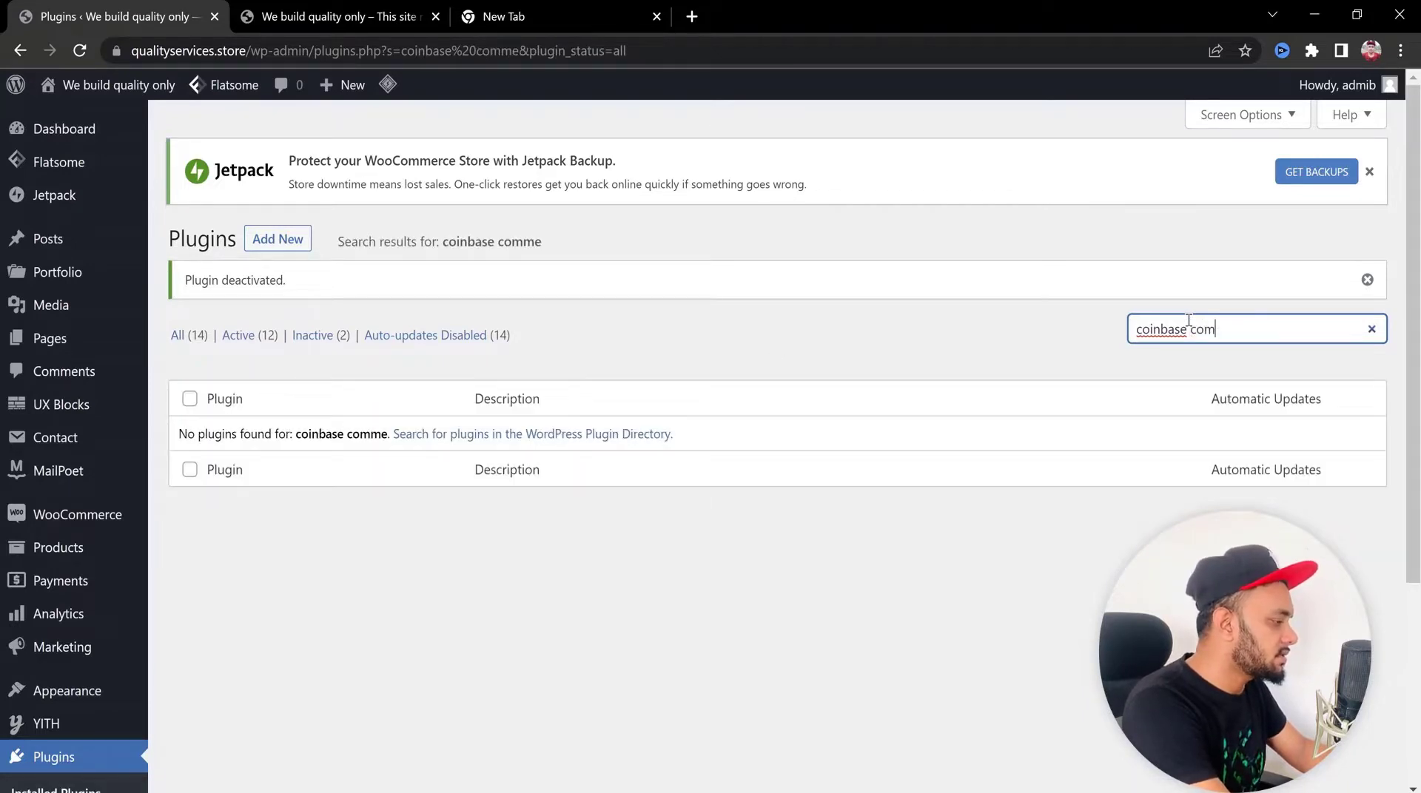
type("commerce")
left_click(447, 436)
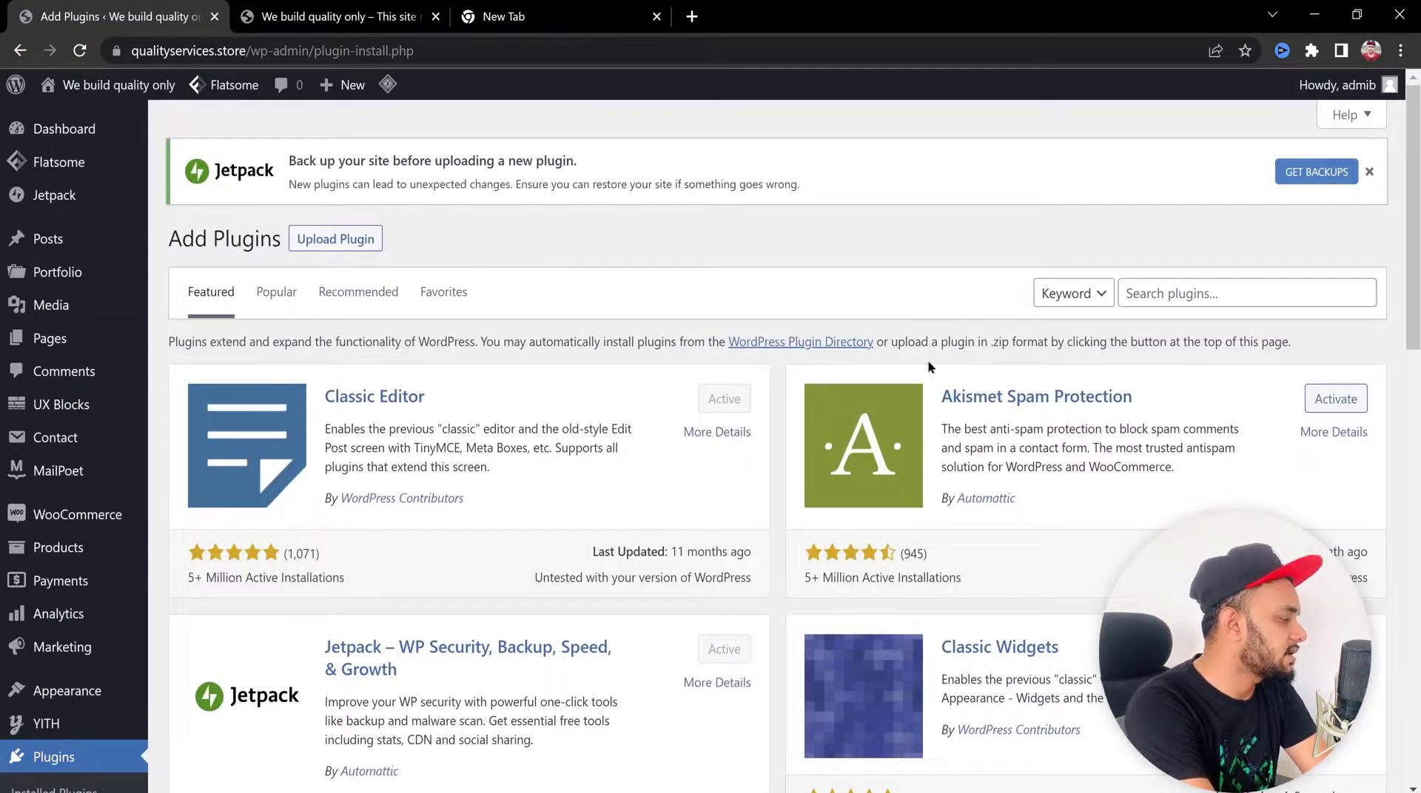
Step: Search the directory for Coinbase, then install and activate Coinbase Commerce Payment Gateway for WooCommerce
left_click(1153, 289)
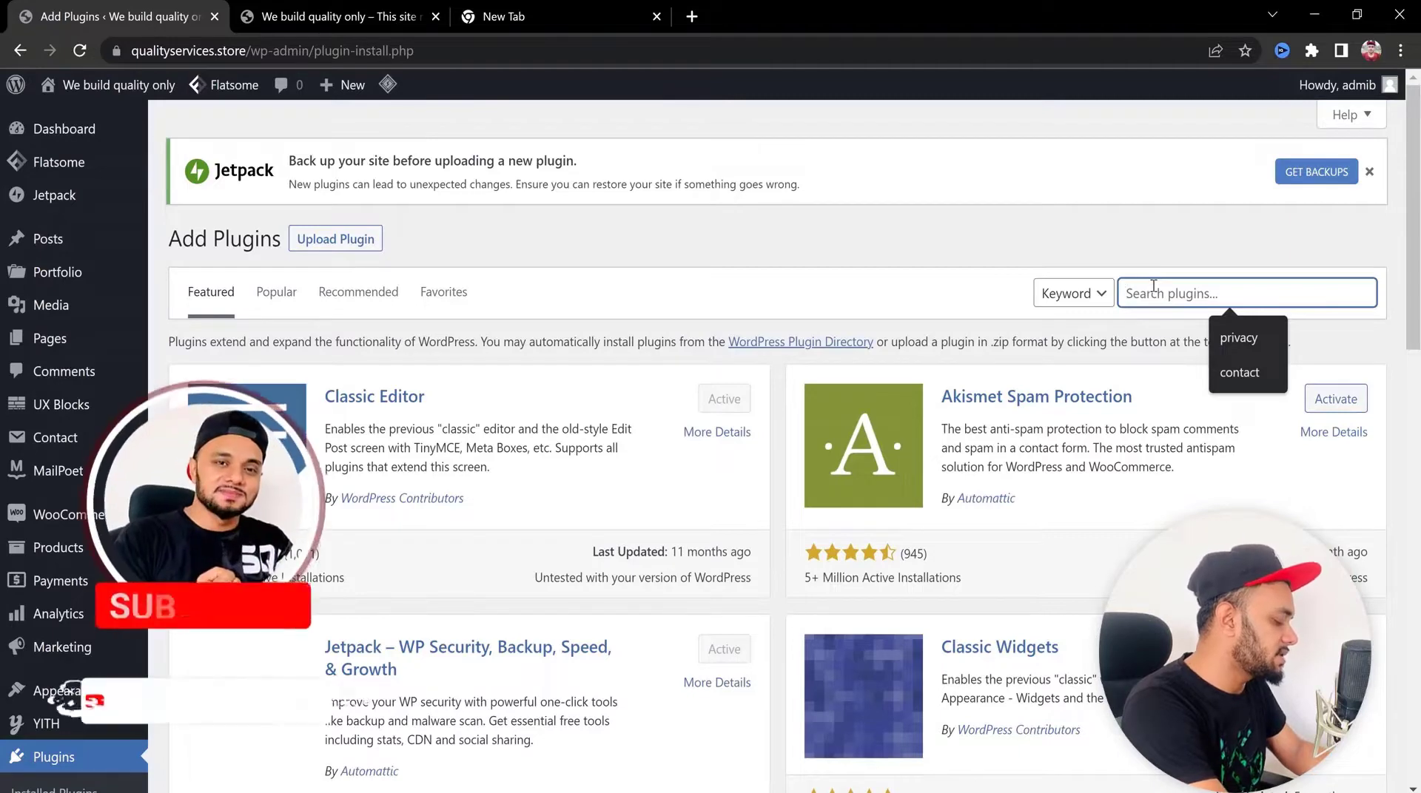
type("colnbase ecom")
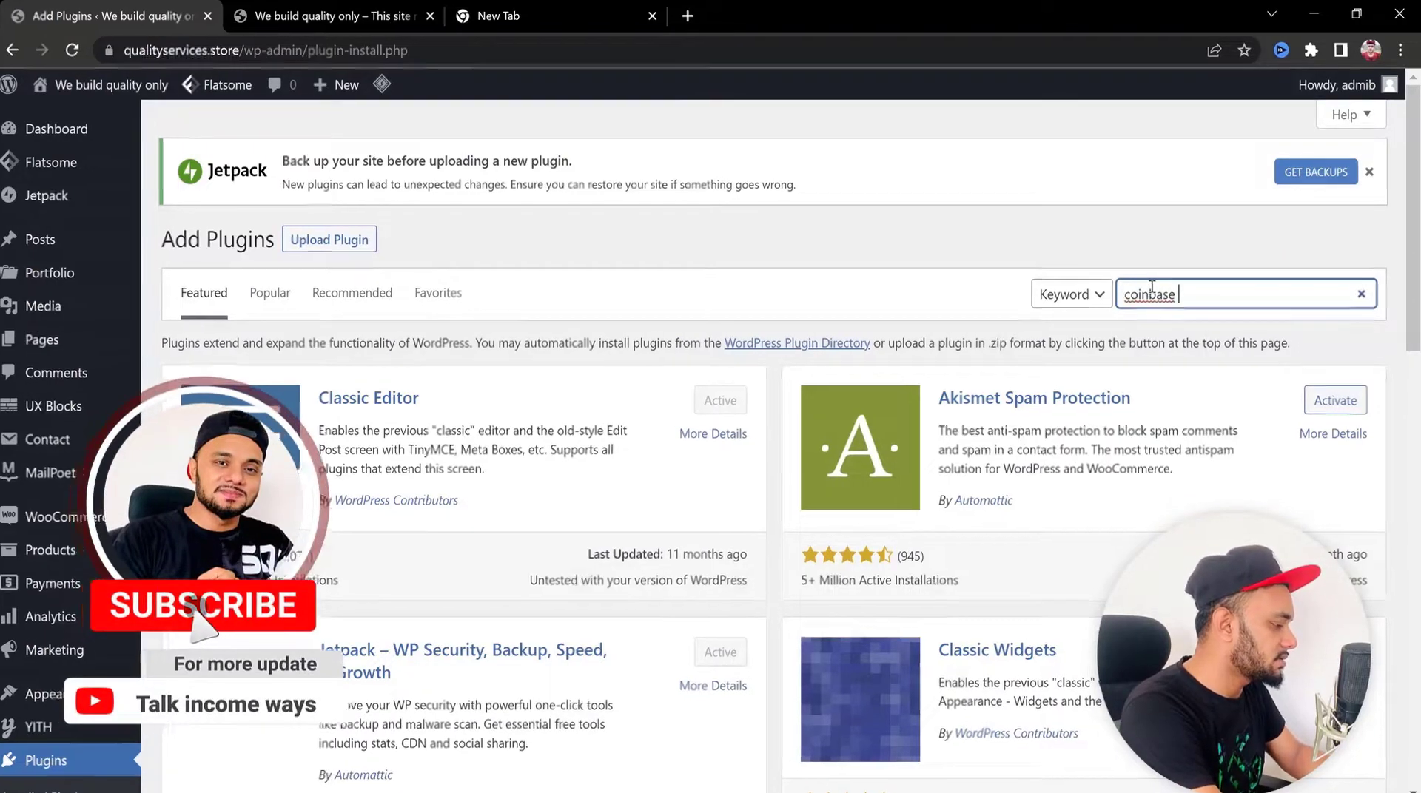
type("mm")
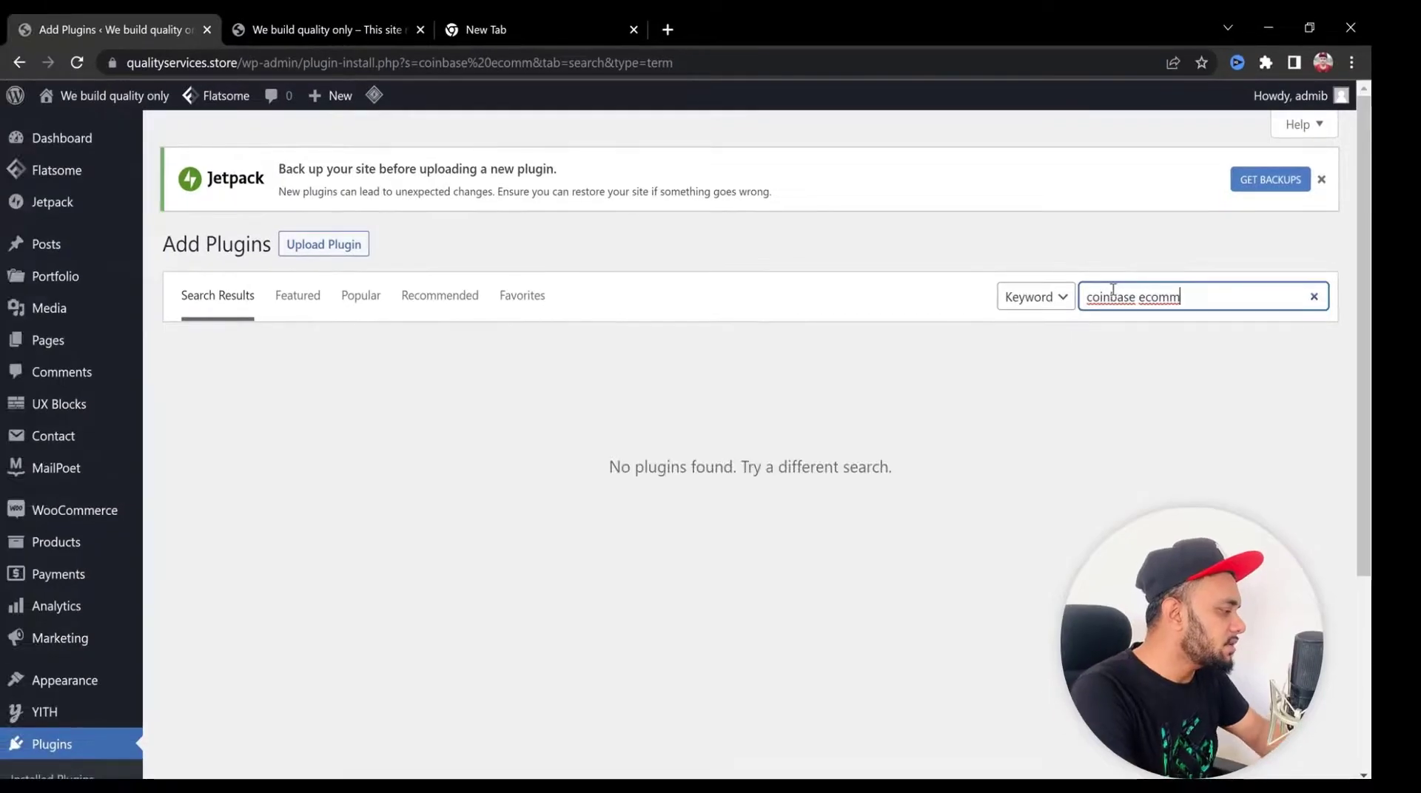
key("BackSpace")
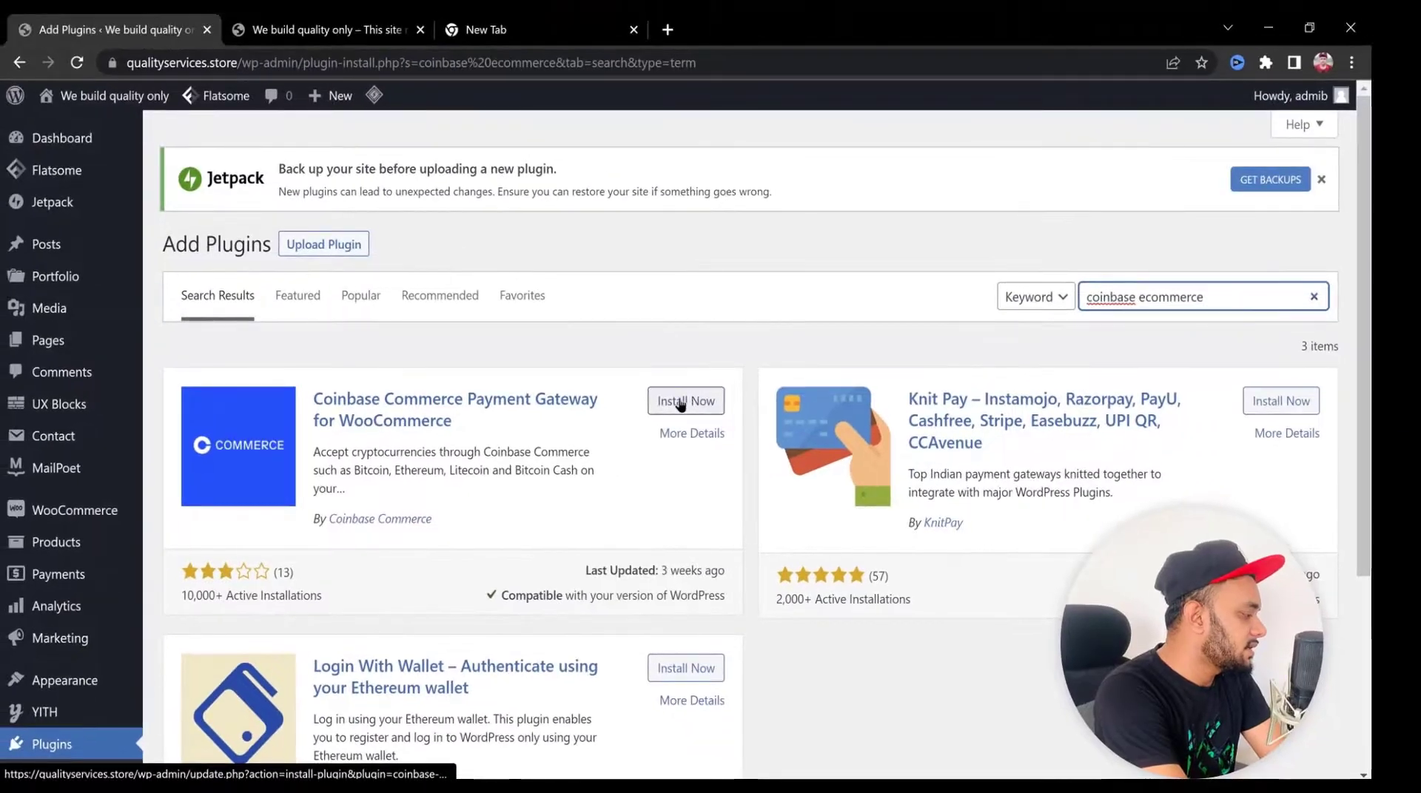
left_click(680, 404)
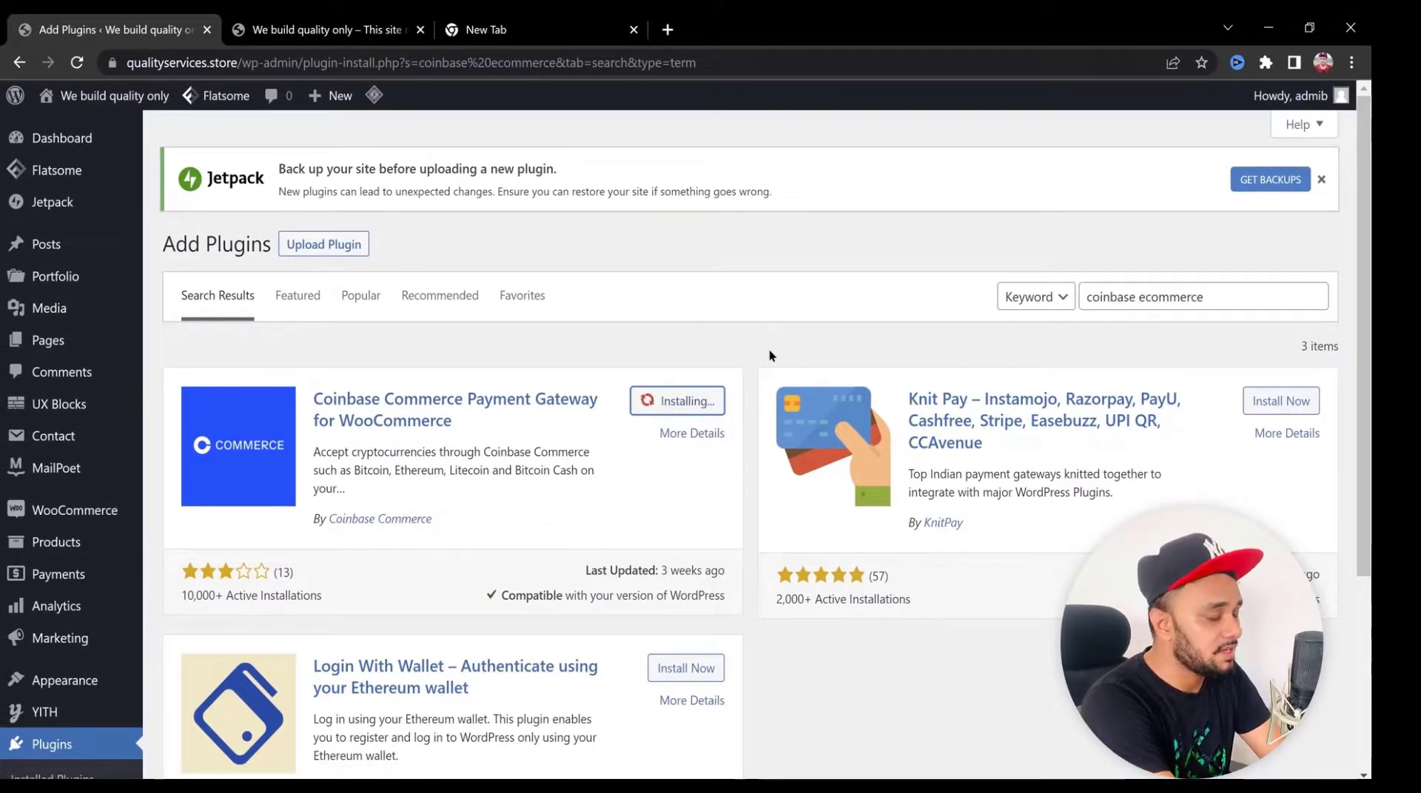
left_click(689, 408)
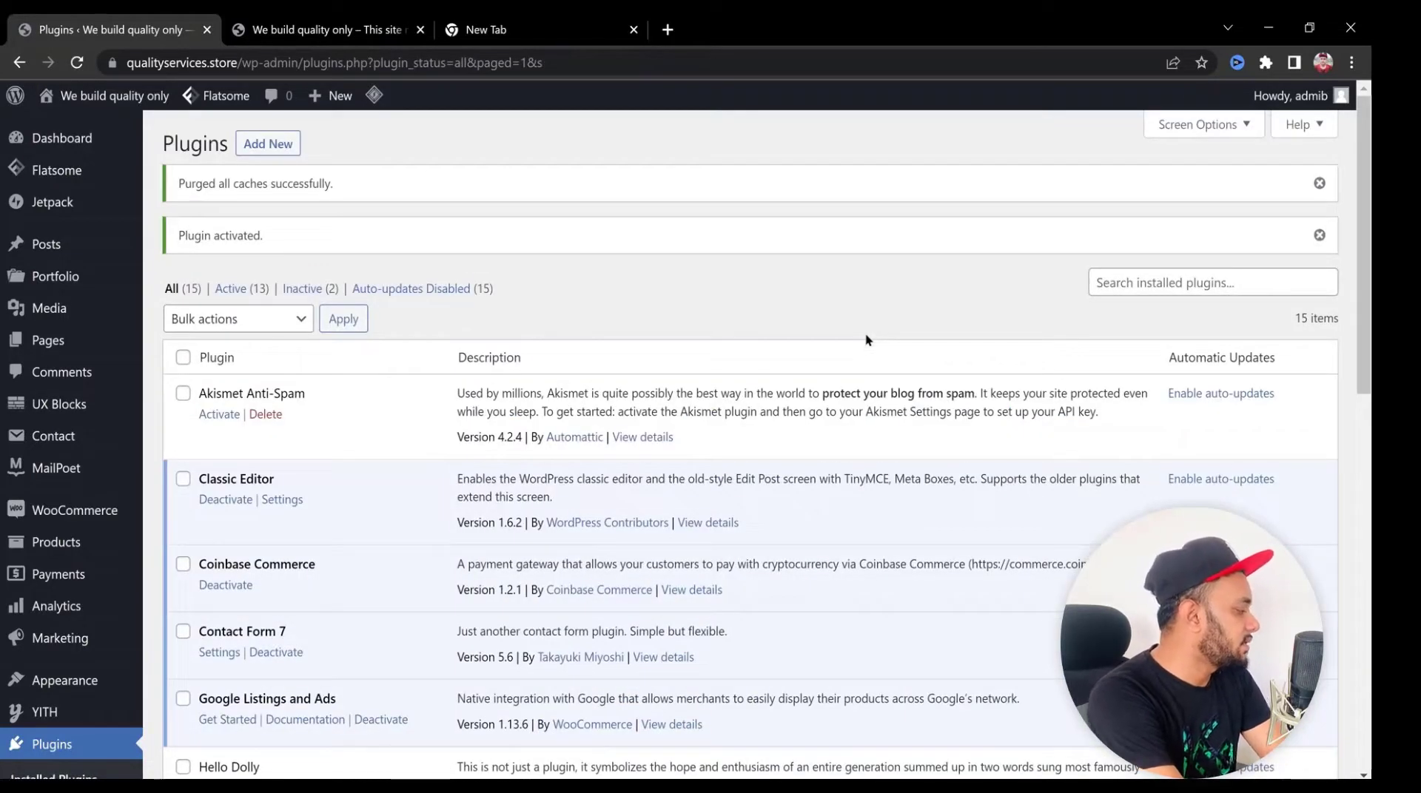
Step: Open WooCommerce > Settings from the admin sidebar to reach the General tab
scroll(444, 516, "down", 2)
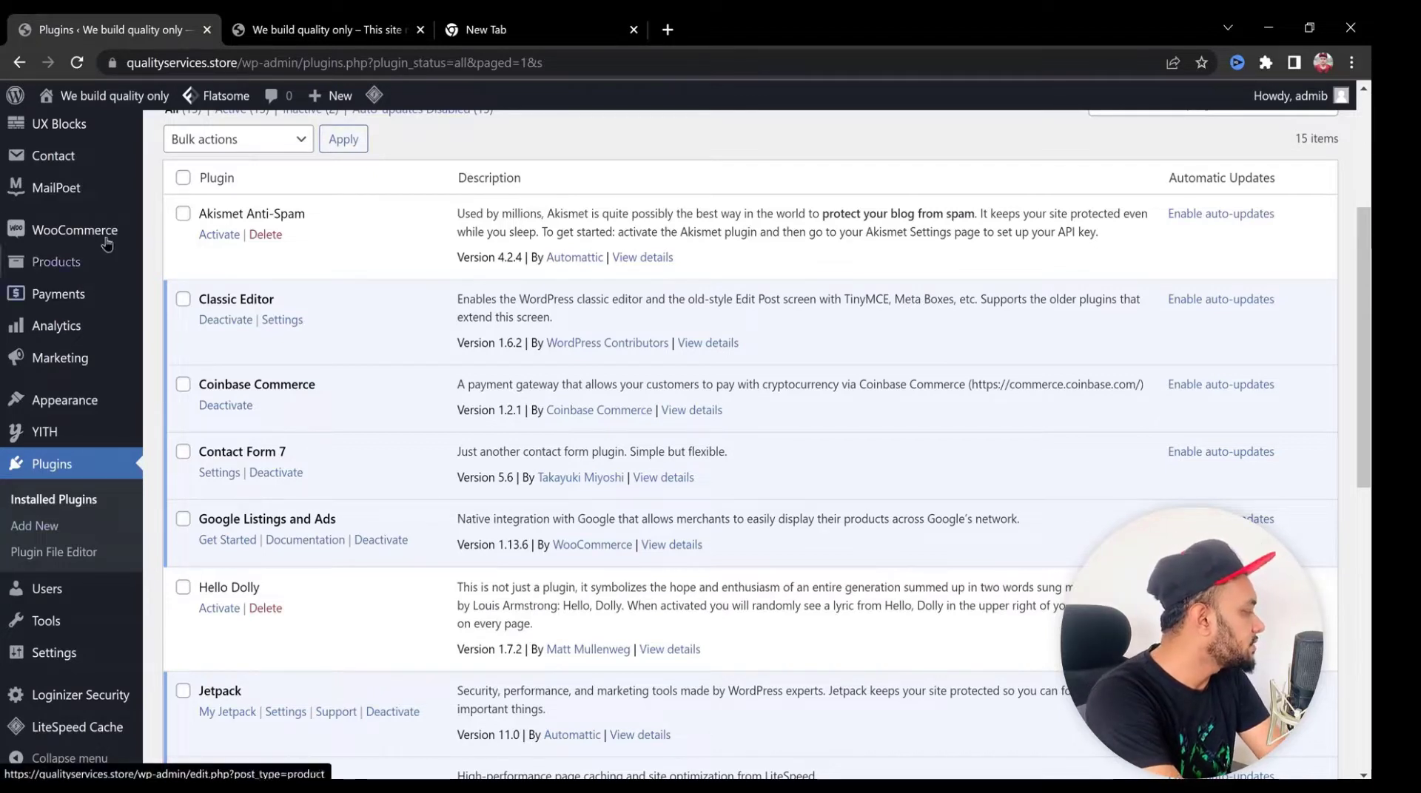
mouse_move(47, 242)
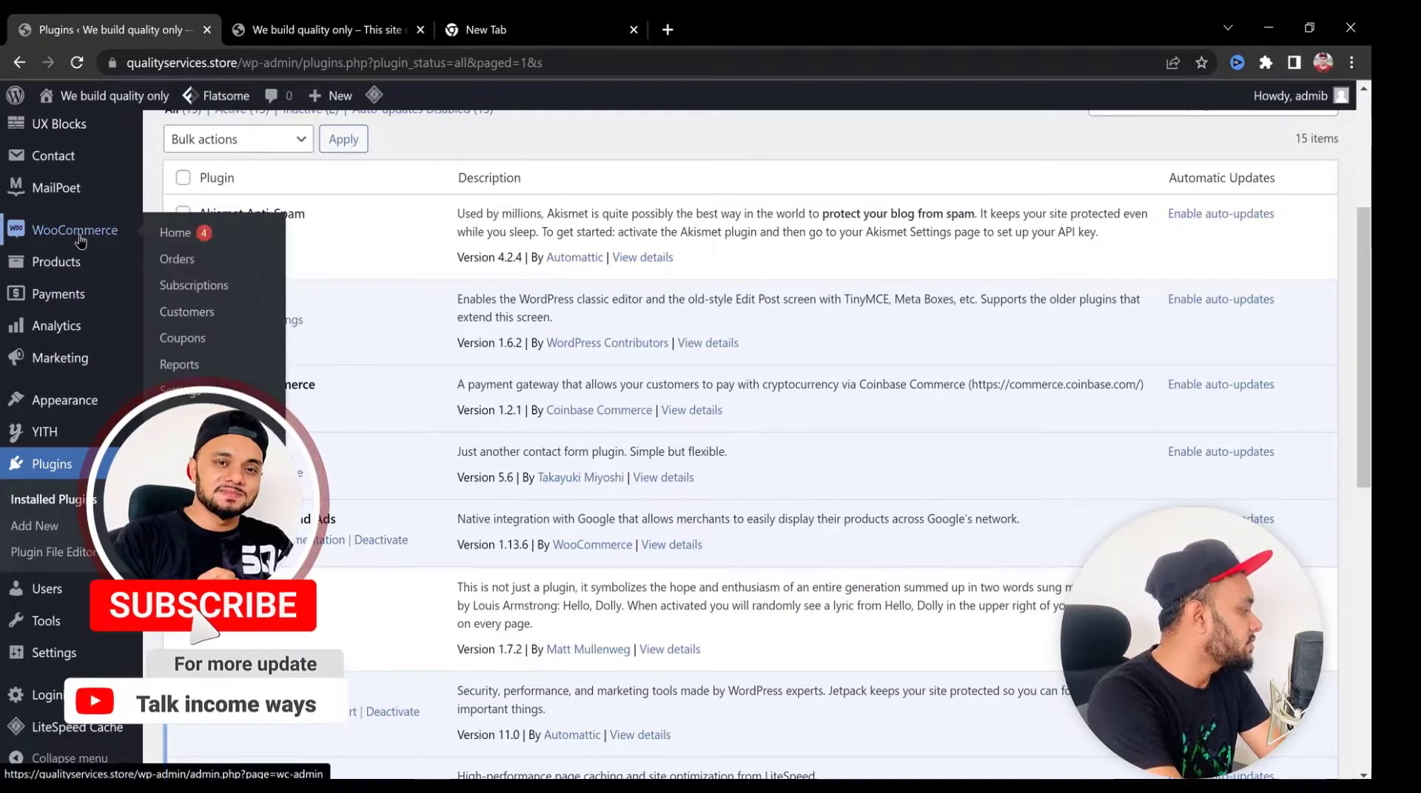
mouse_move(84, 225)
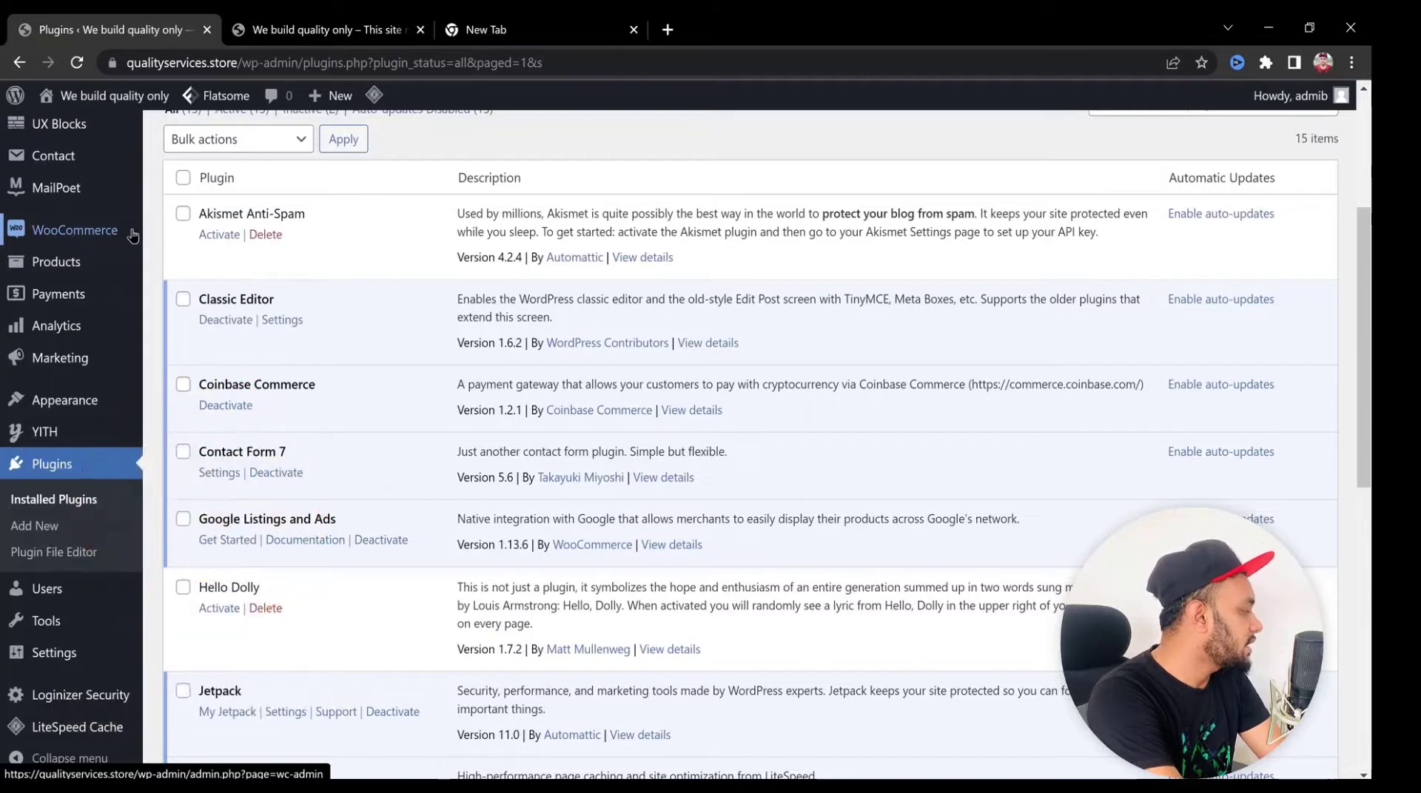
mouse_move(133, 235)
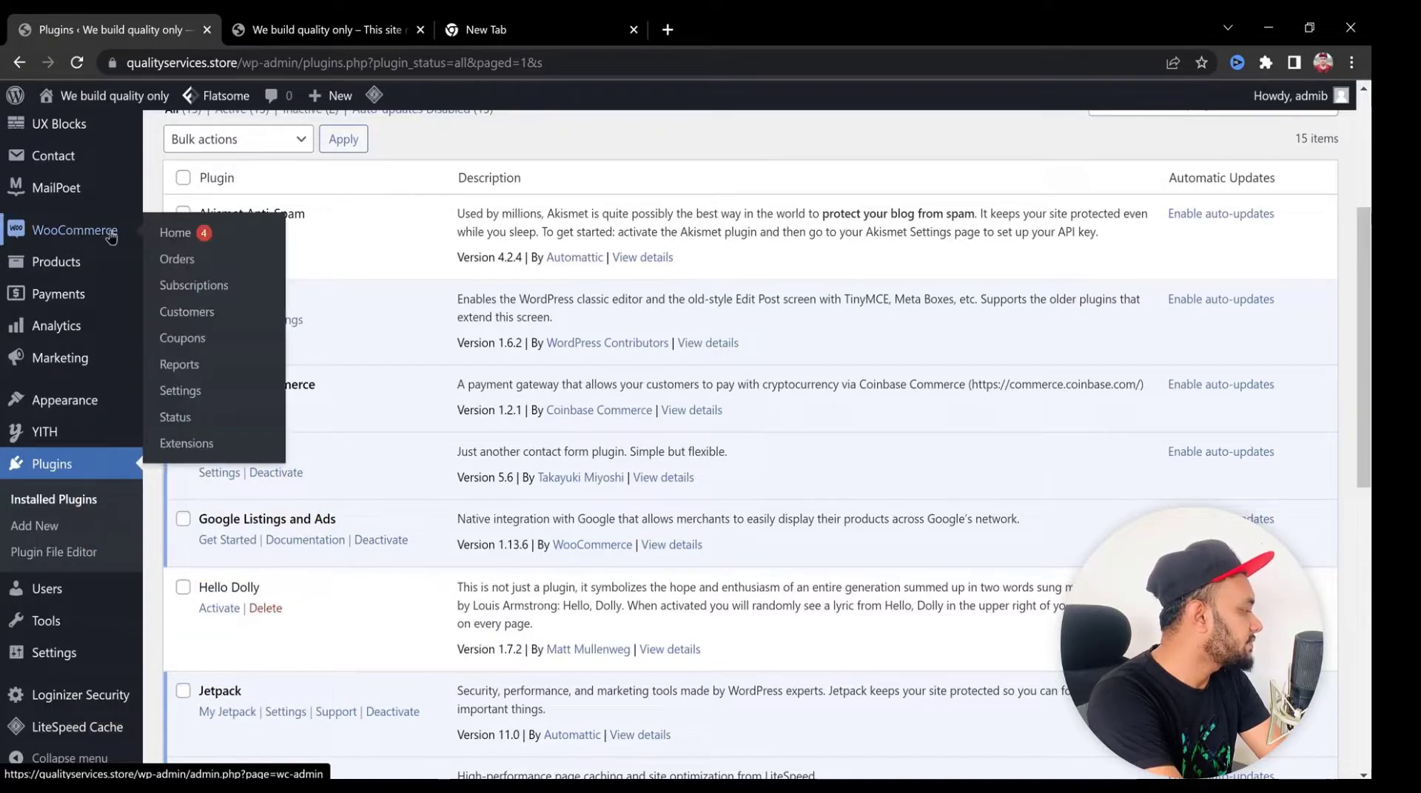
left_click(185, 374)
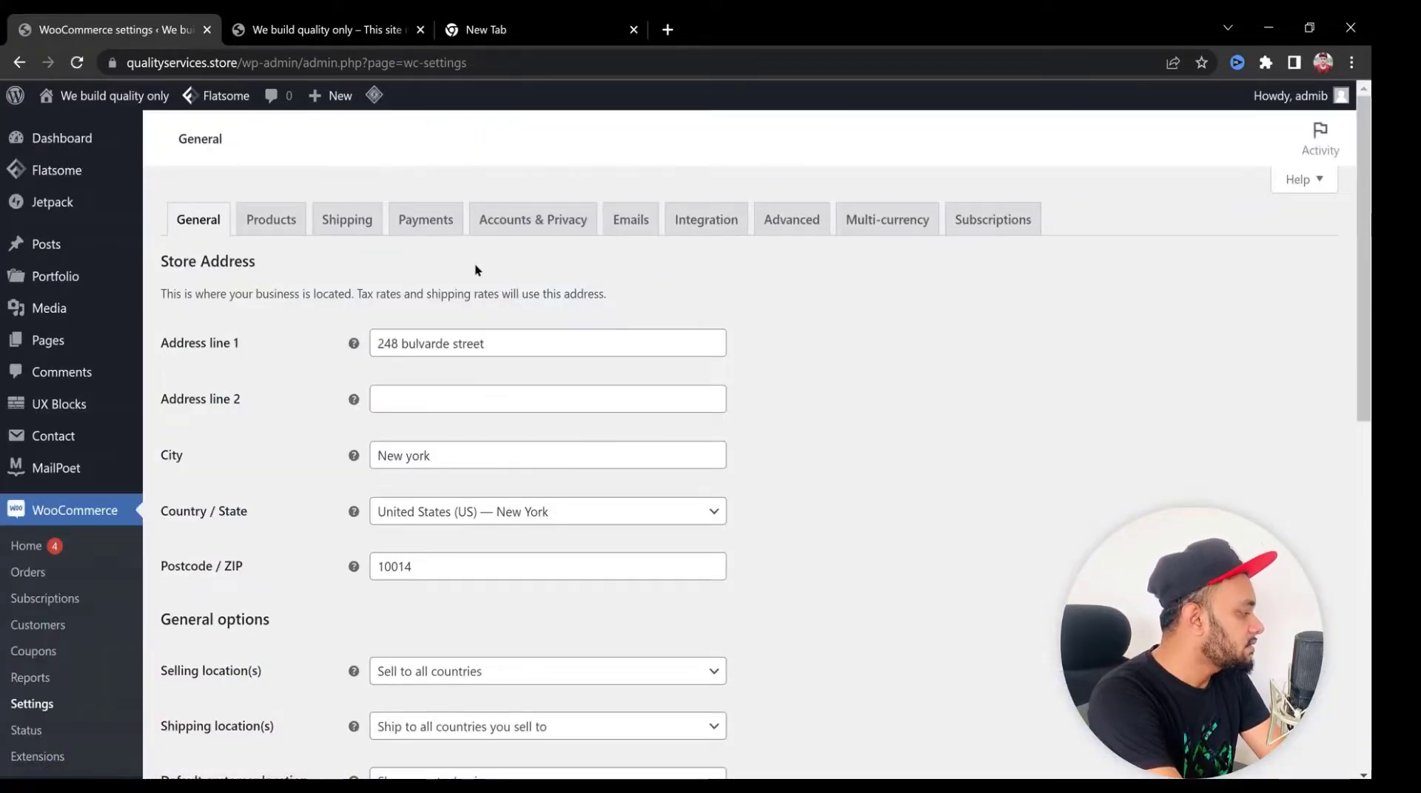
Step: On the Payments tab, open the Coinbase payment method's settings page
left_click(432, 227)
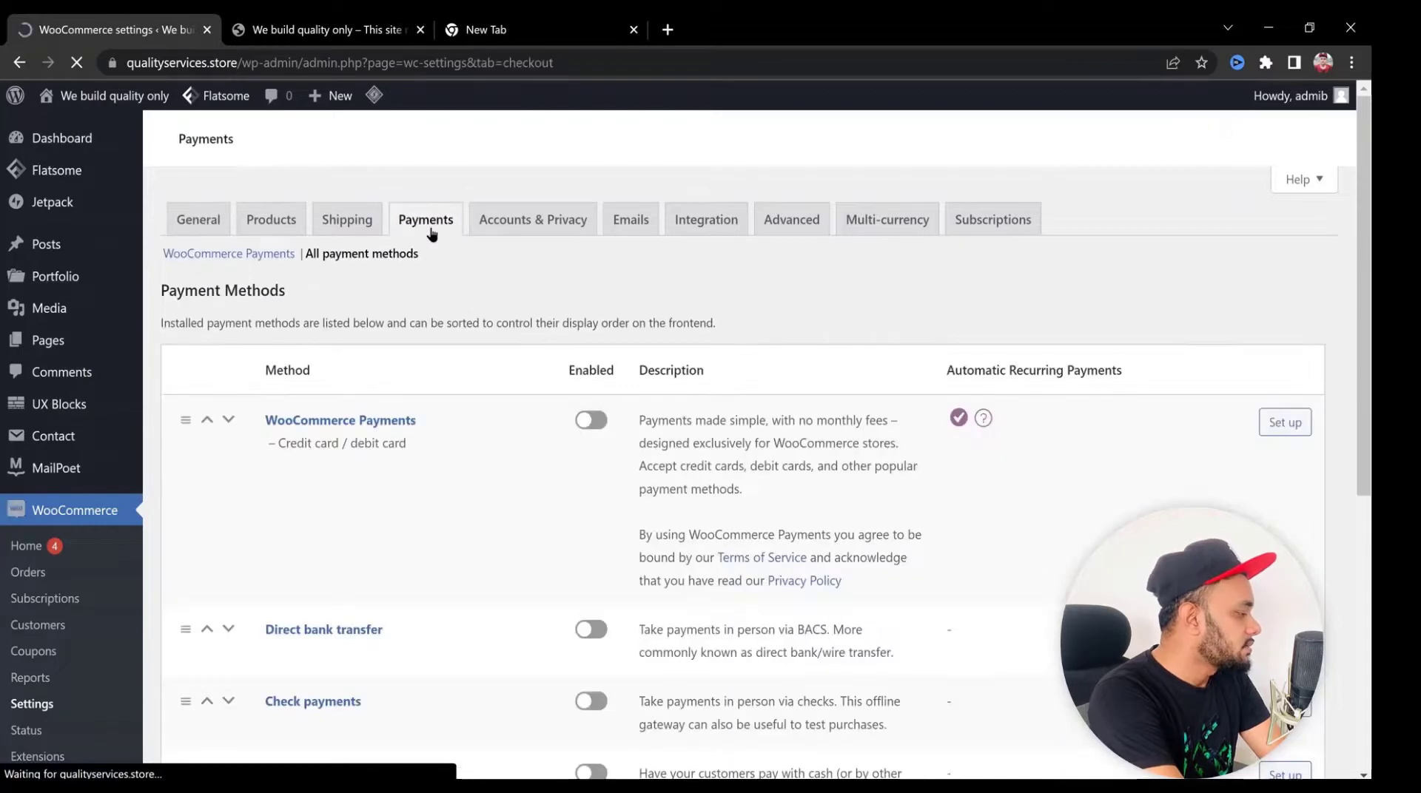
scroll(448, 473, "down", 3)
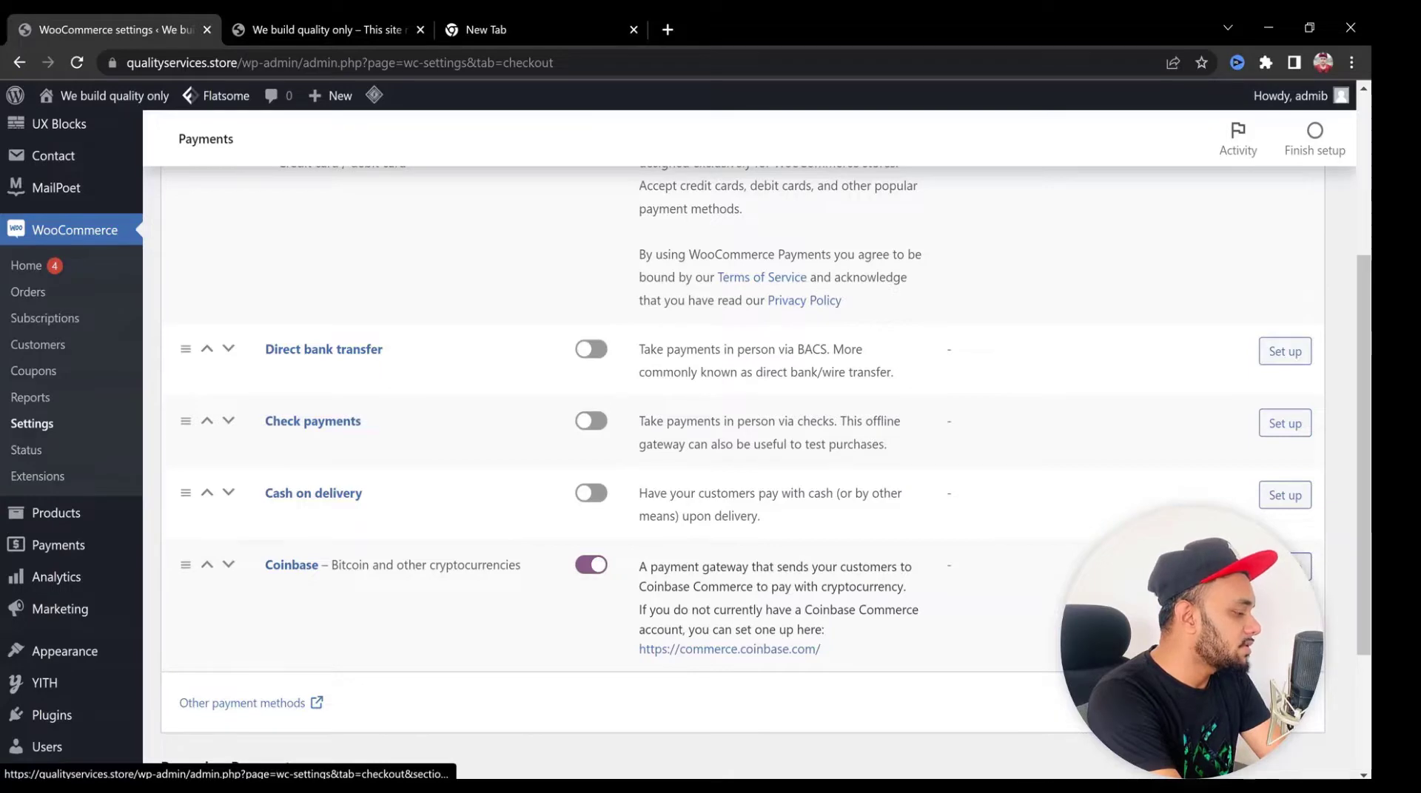
left_click(292, 566)
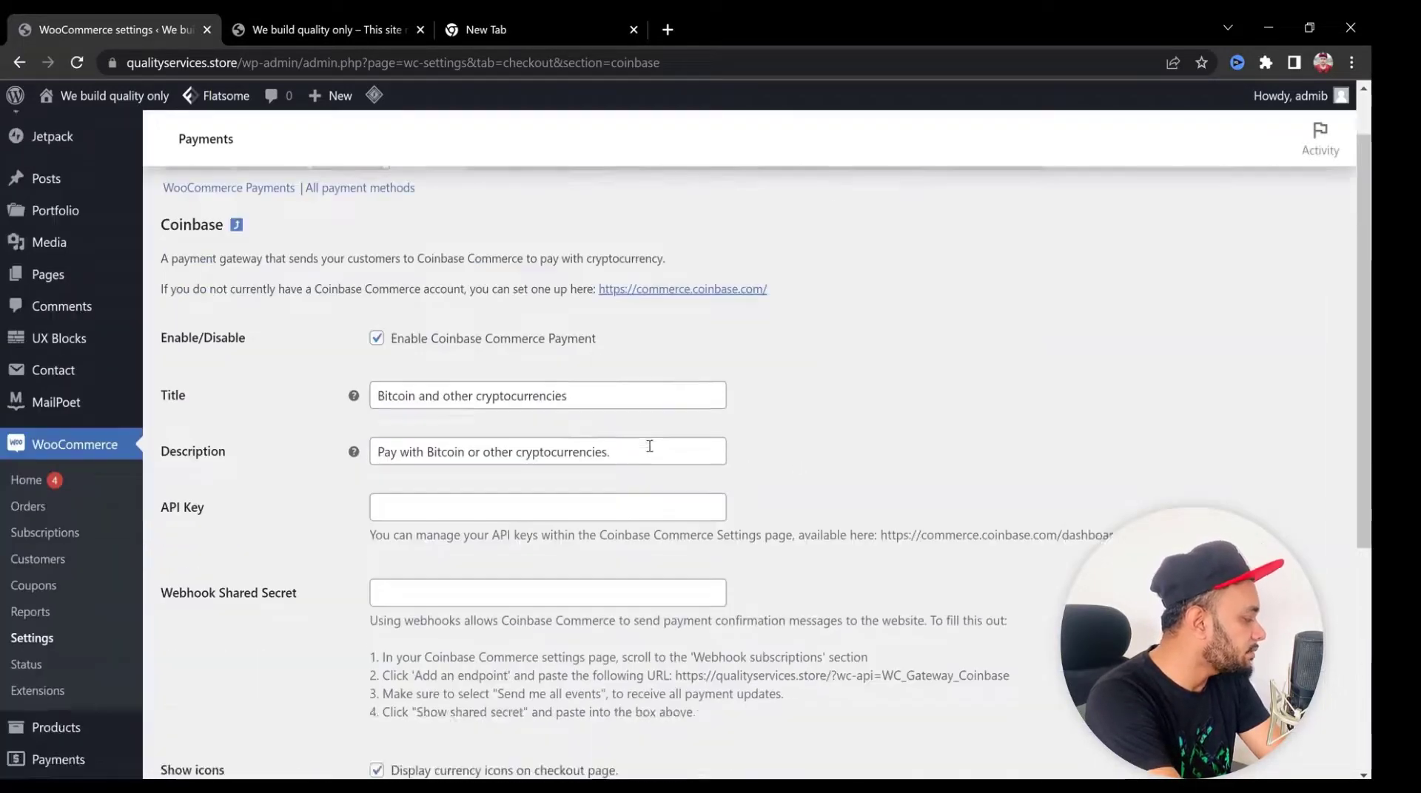
Step: Read the four webhook setup steps under Webhook Shared Secret, then switch to Coinbase Commerce
scroll(650, 446, "down", 3)
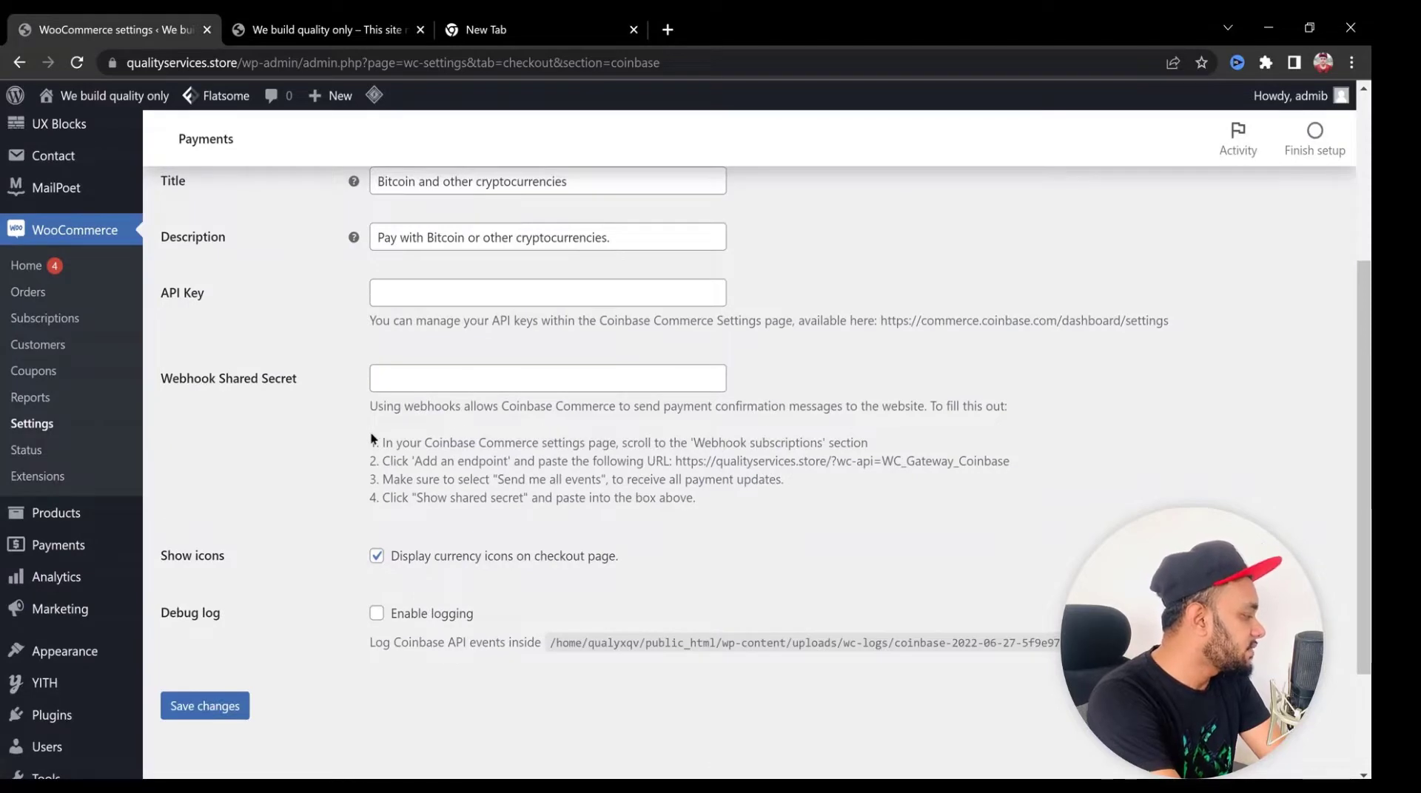
left_click_drag(372, 439, 691, 500)
left_click(860, 526)
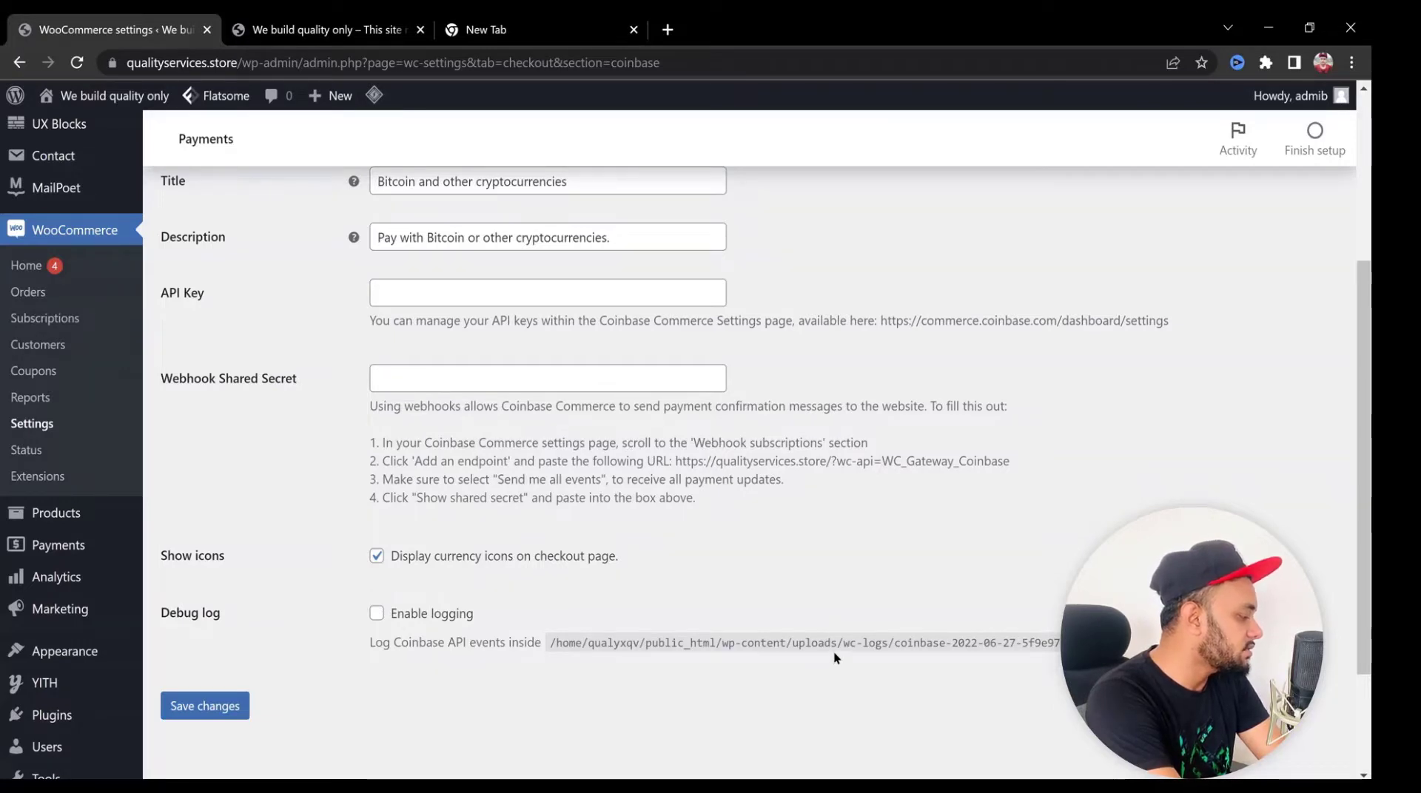
key("alt+Tab")
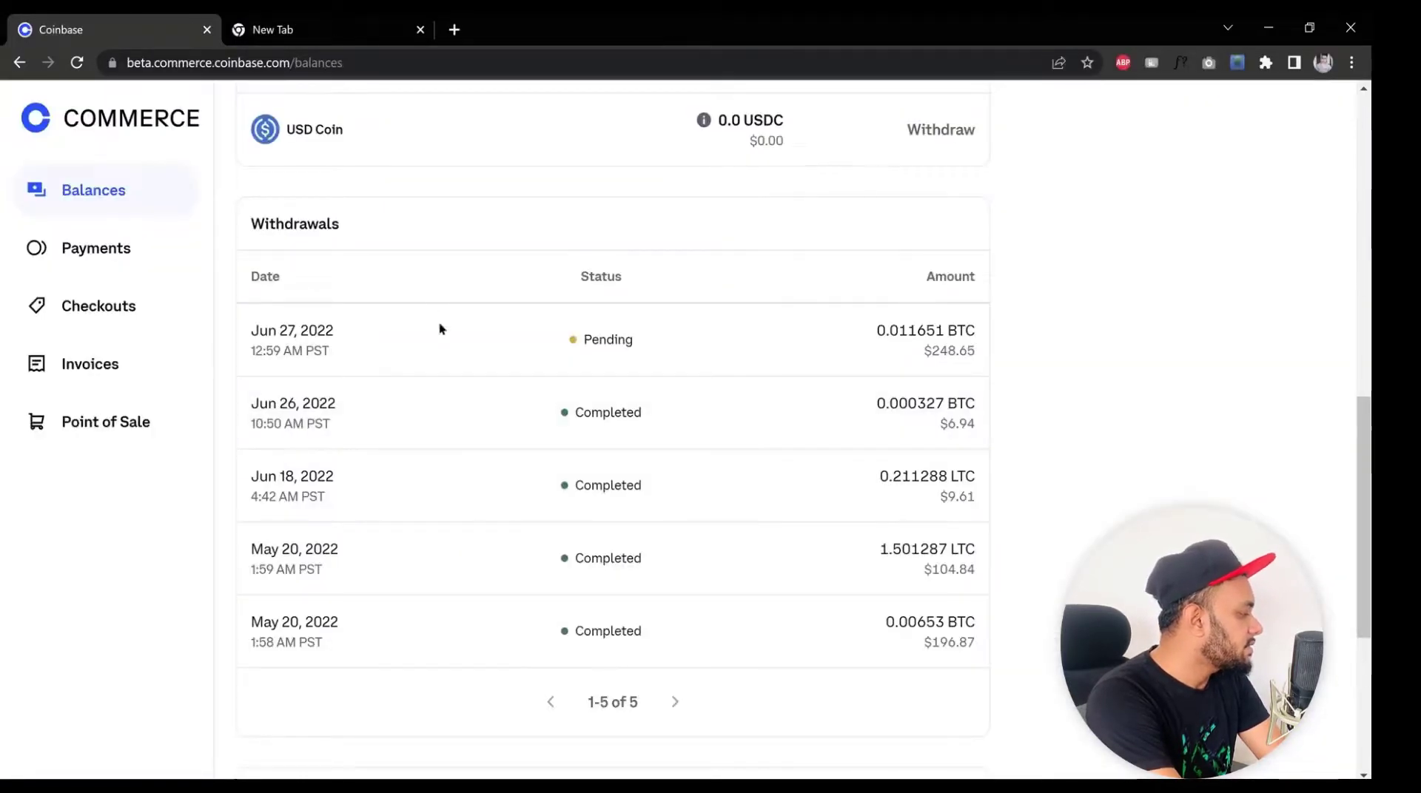
Step: Open Coinbase Commerce account Settings > Notifications for a new webhook endpoint, then return to WooCommerce
scroll(438, 327, "up", 10)
left_click(1316, 116)
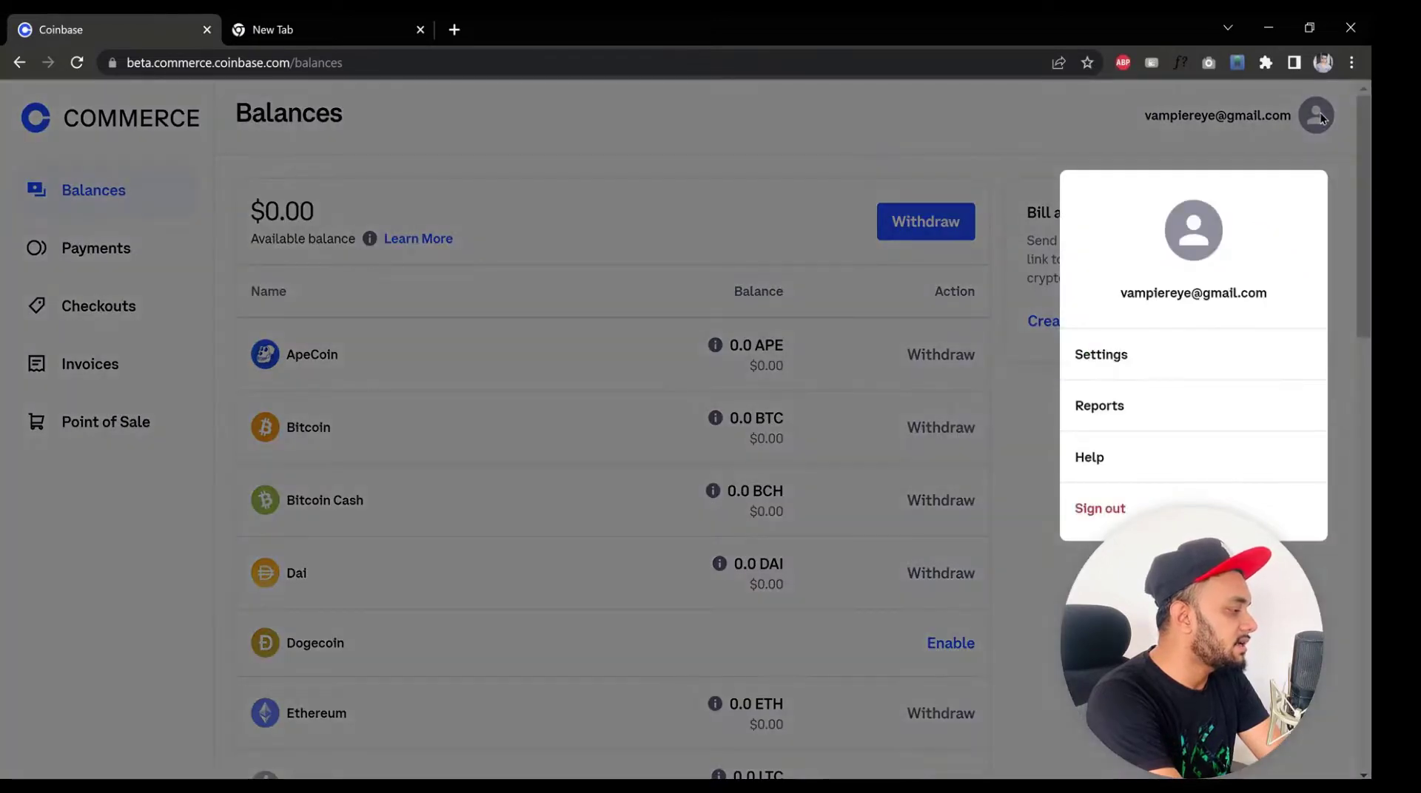
left_click(1143, 365)
scroll(533, 385, "down", 10)
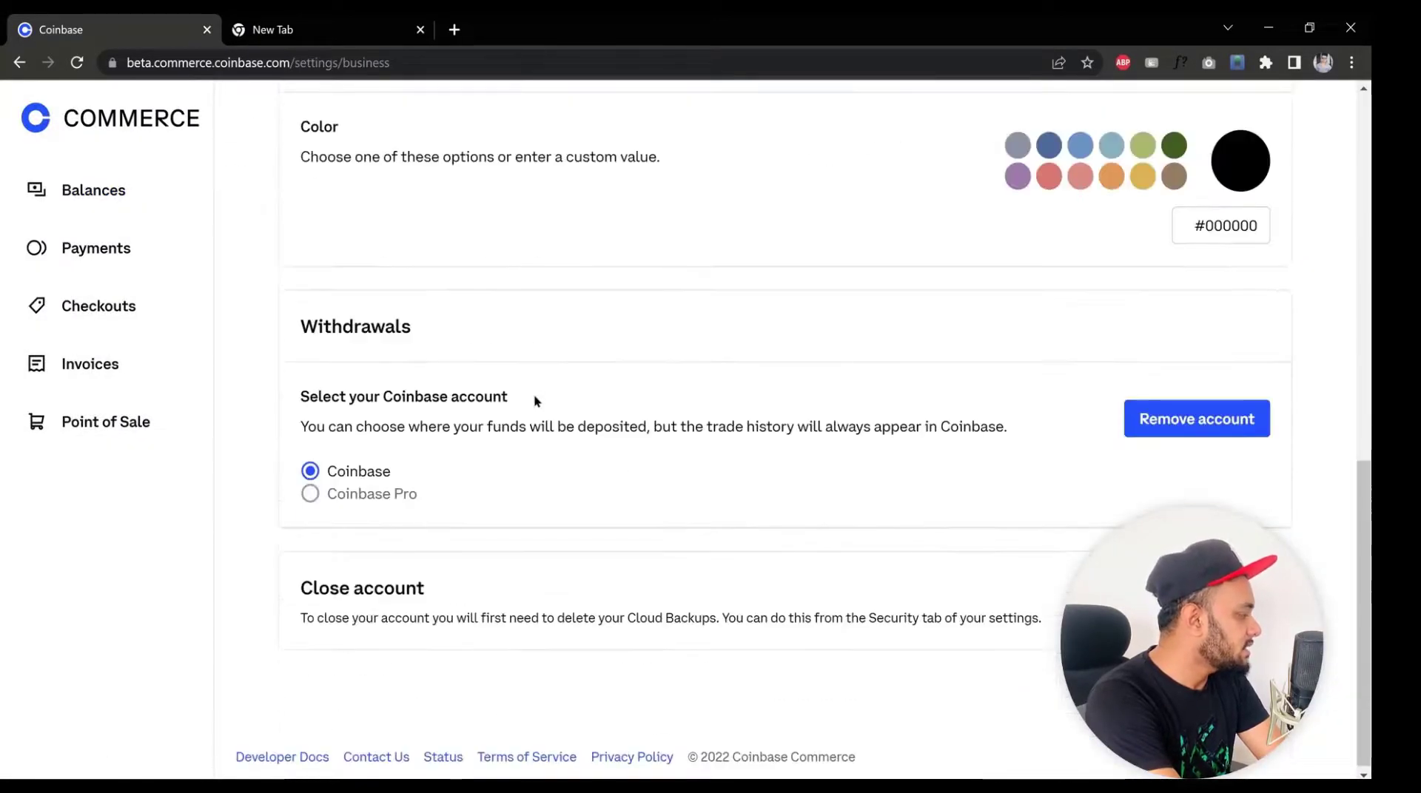
scroll(536, 400, "up", 10)
left_click(383, 194)
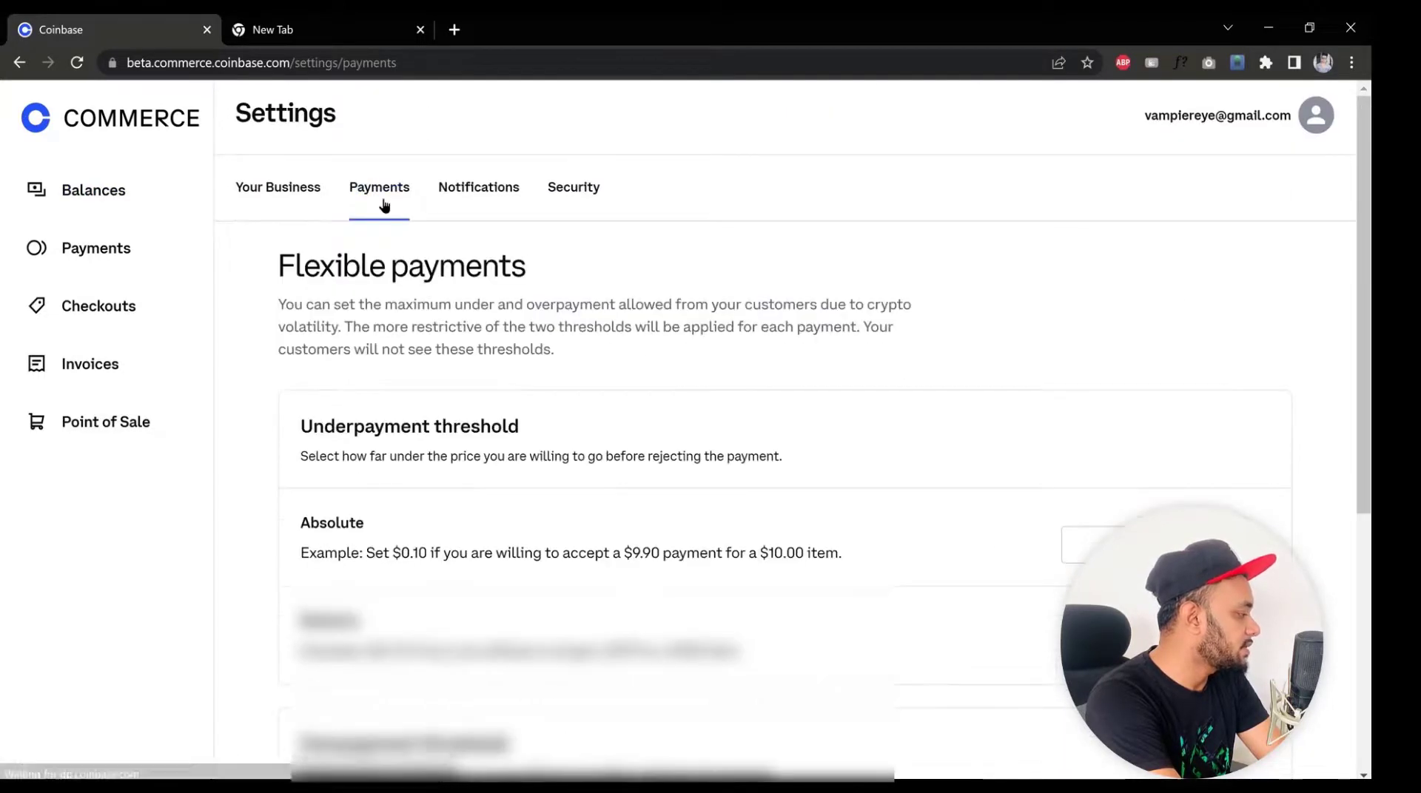
left_click(482, 182)
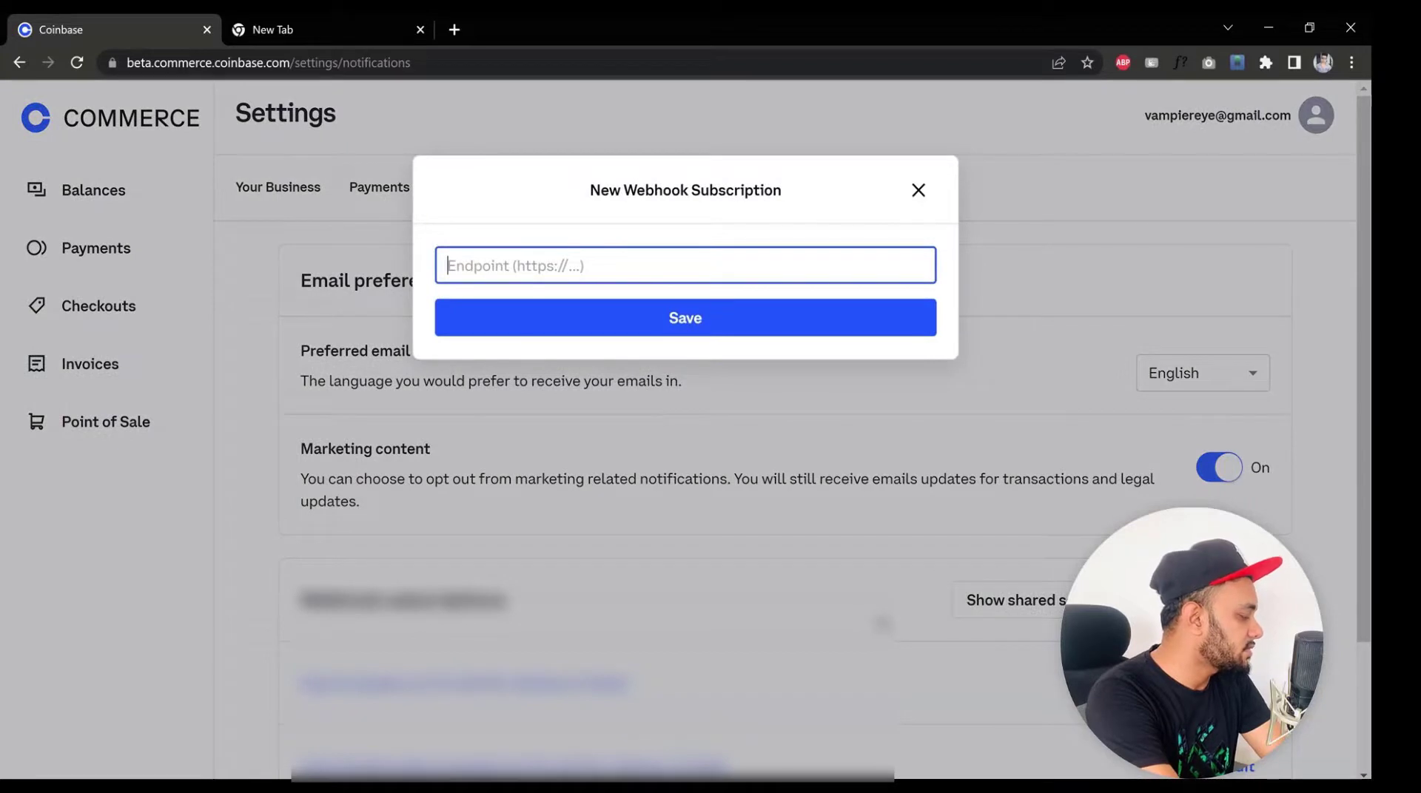
key("alt+Tab")
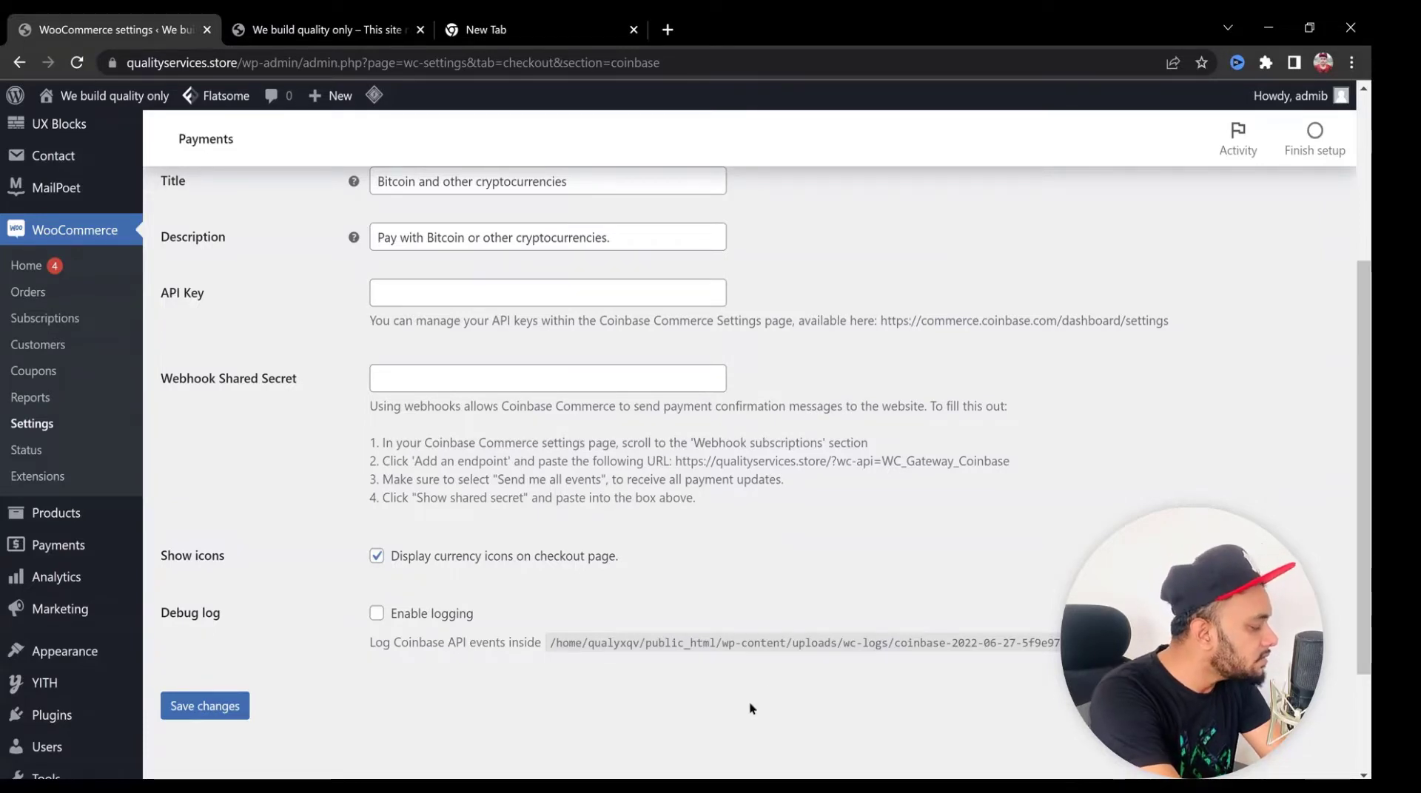
Step: Copy the webhook URL from step 2 of the Webhook Shared Secret instructions
double_click(681, 461)
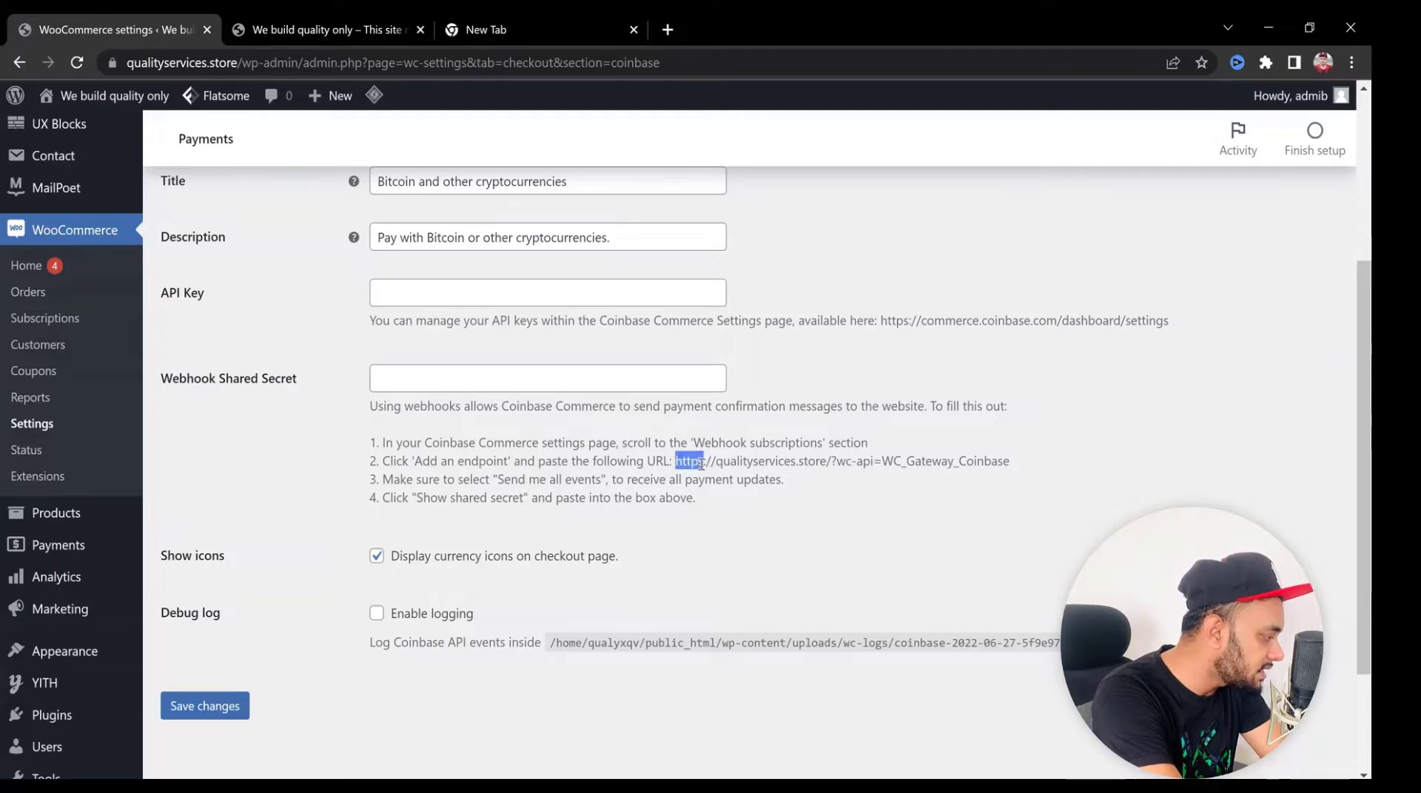
double_click(658, 462)
left_click(649, 456)
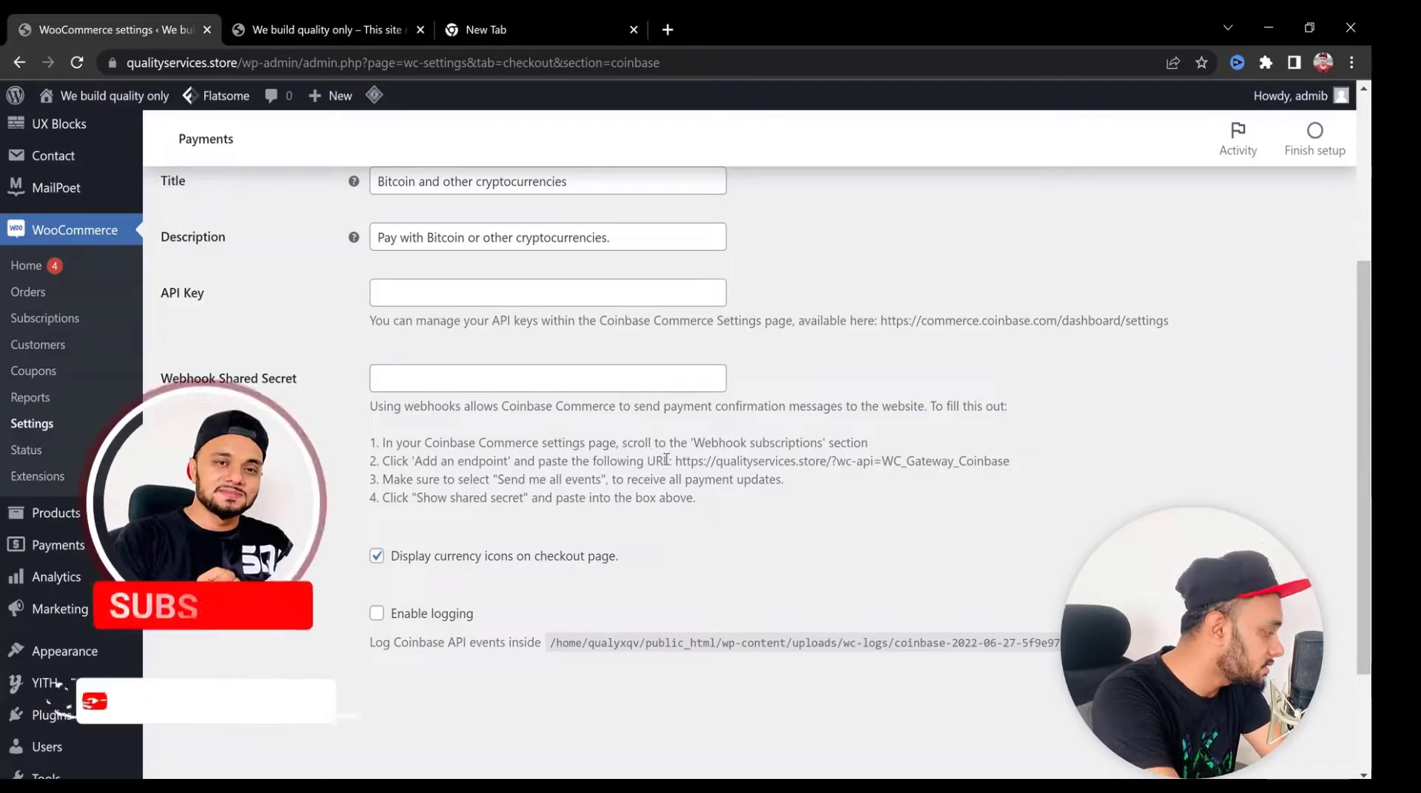
left_click_drag(676, 461, 1006, 466)
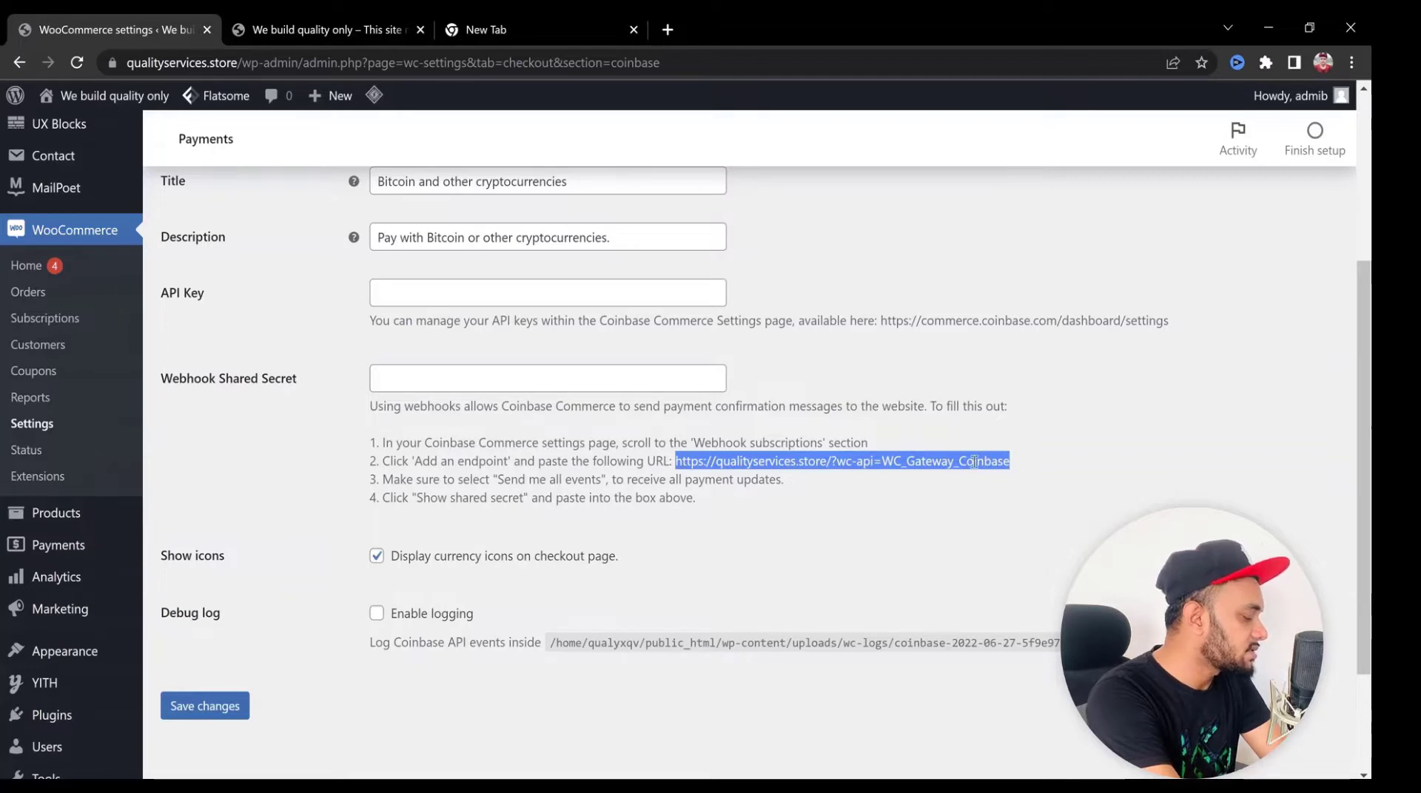
right_click(990, 461)
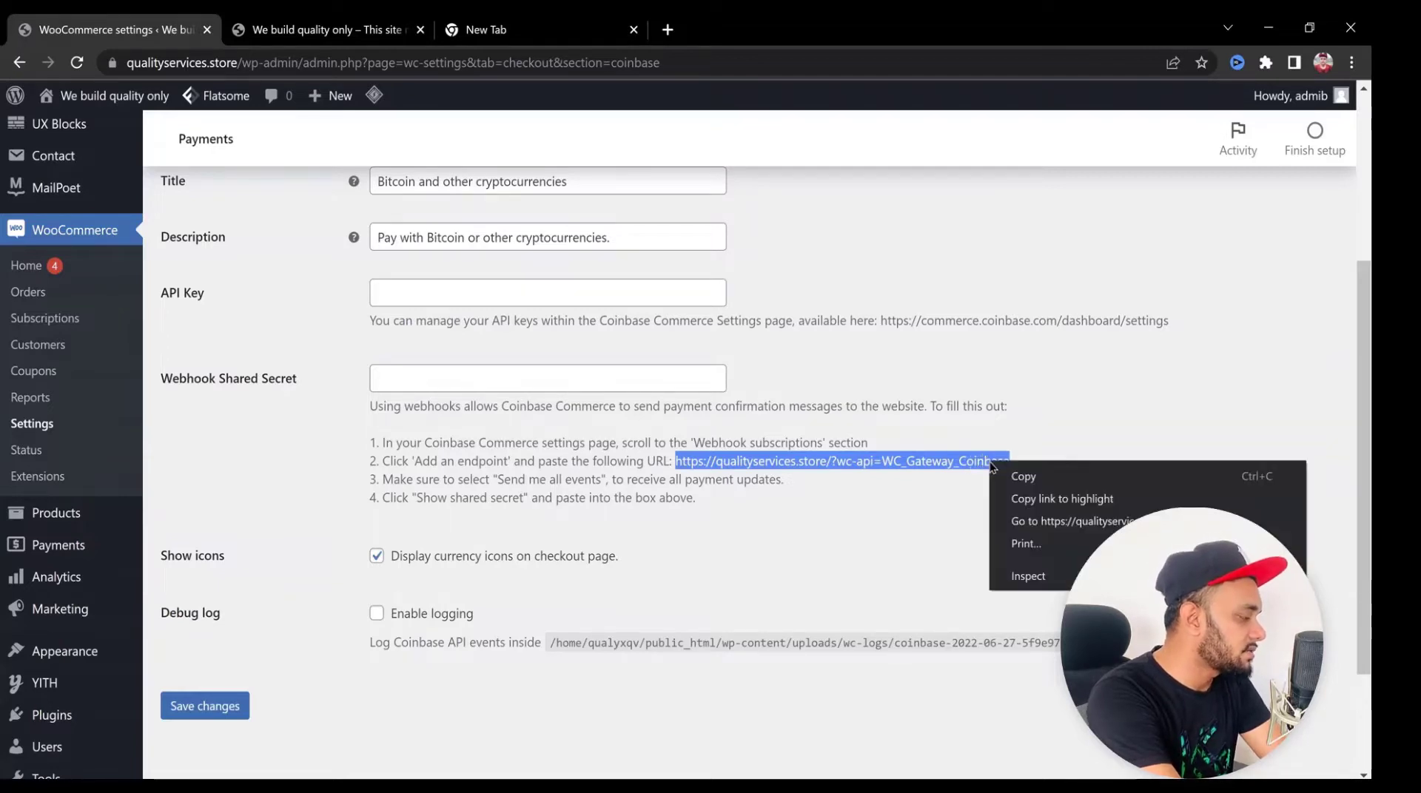
left_click(1045, 475)
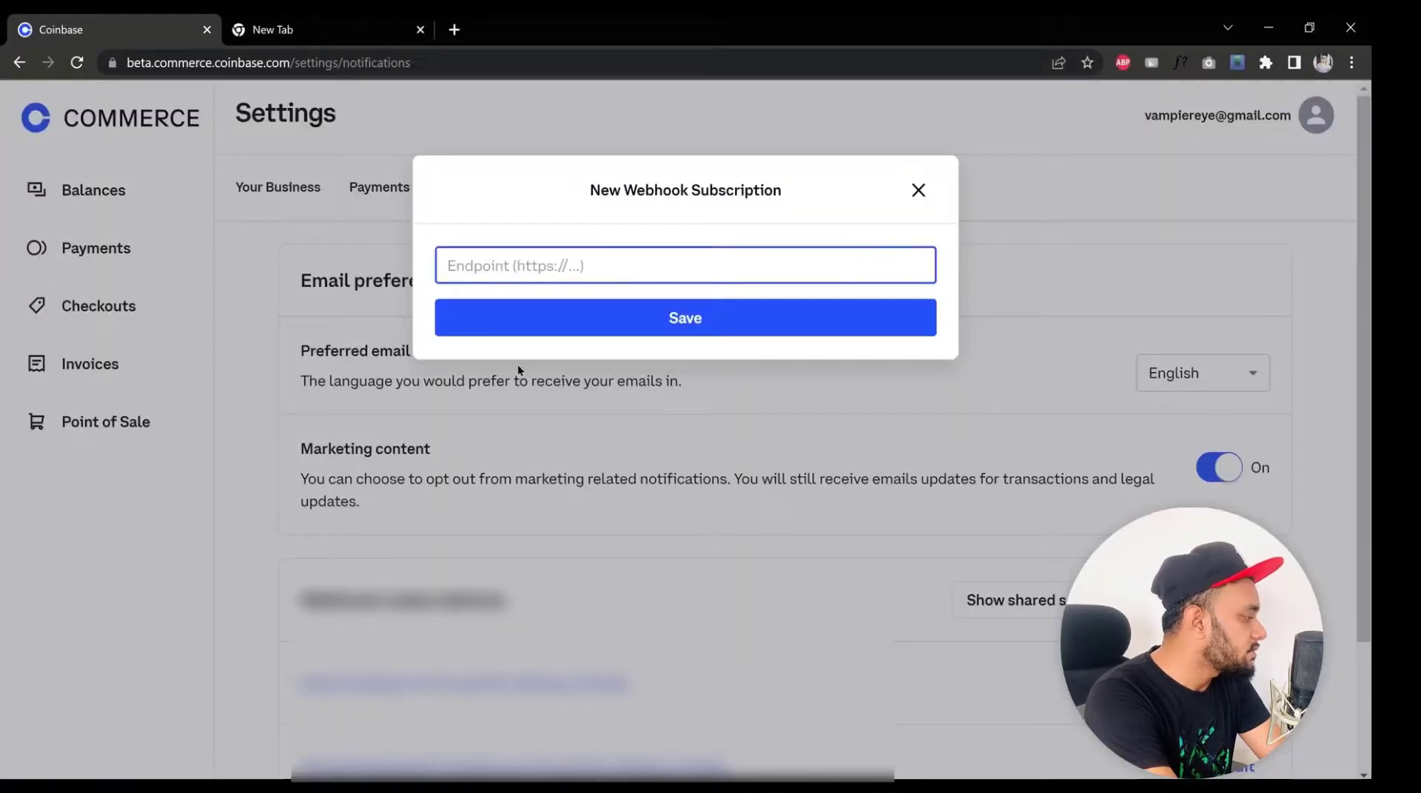
right_click(598, 271)
left_click(666, 412)
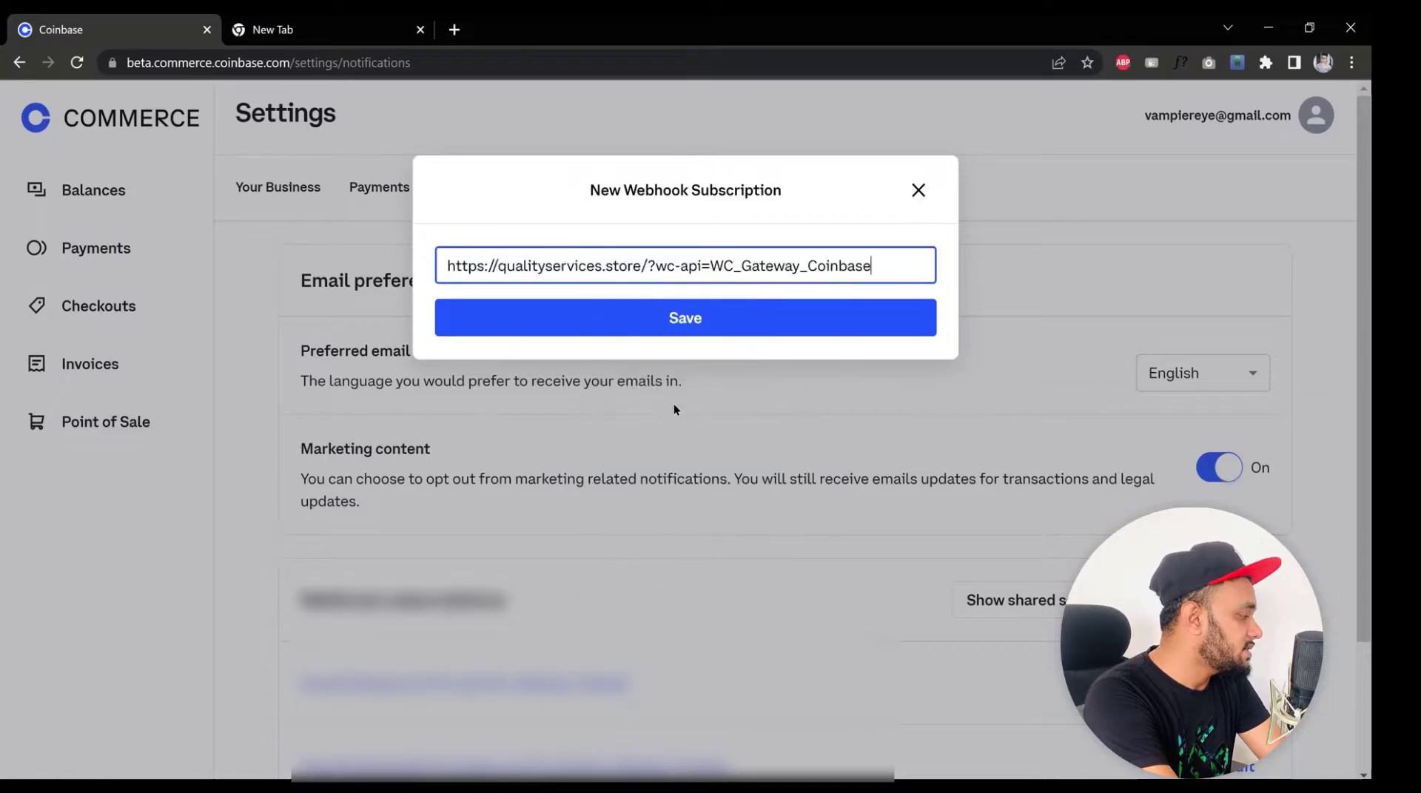
left_click(680, 325)
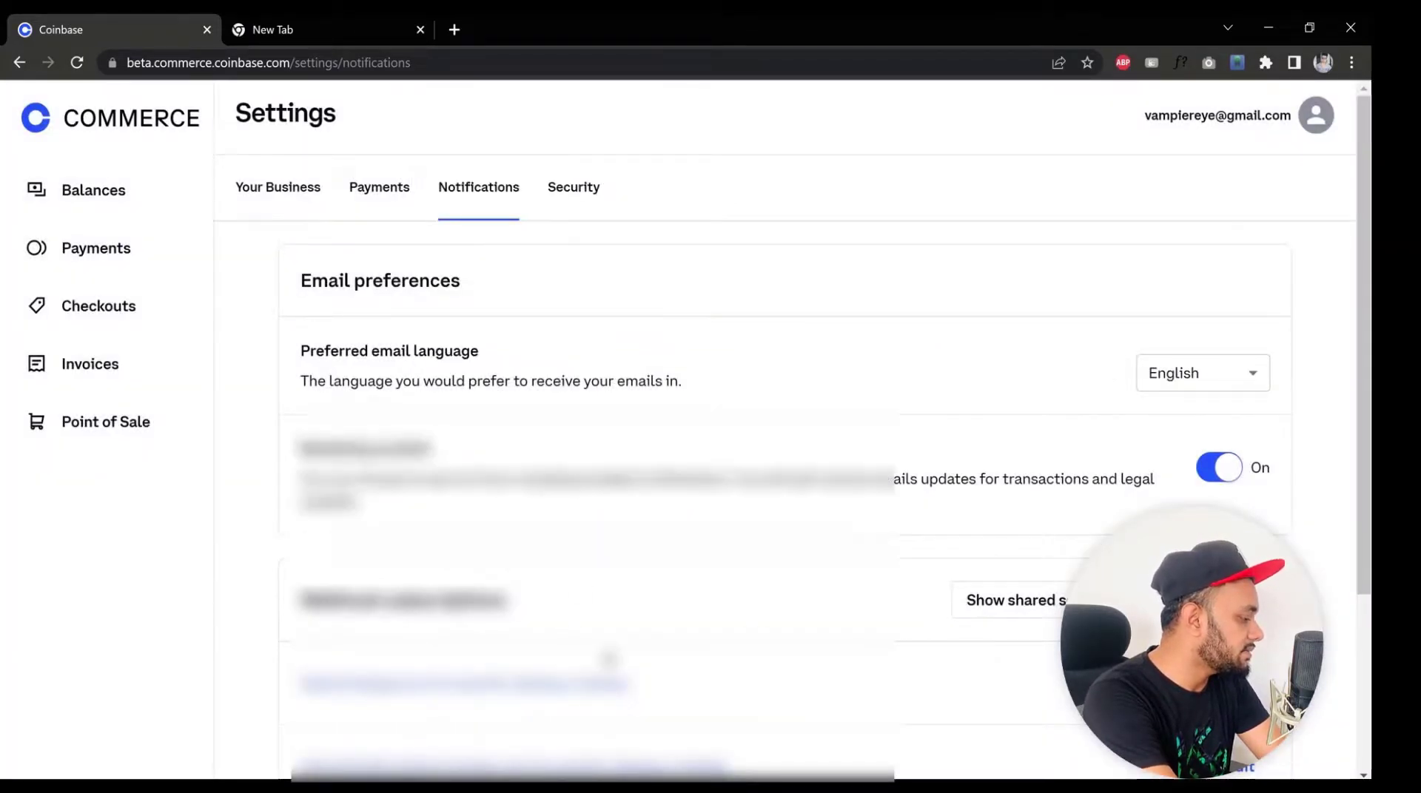
scroll(609, 658, "down", 3)
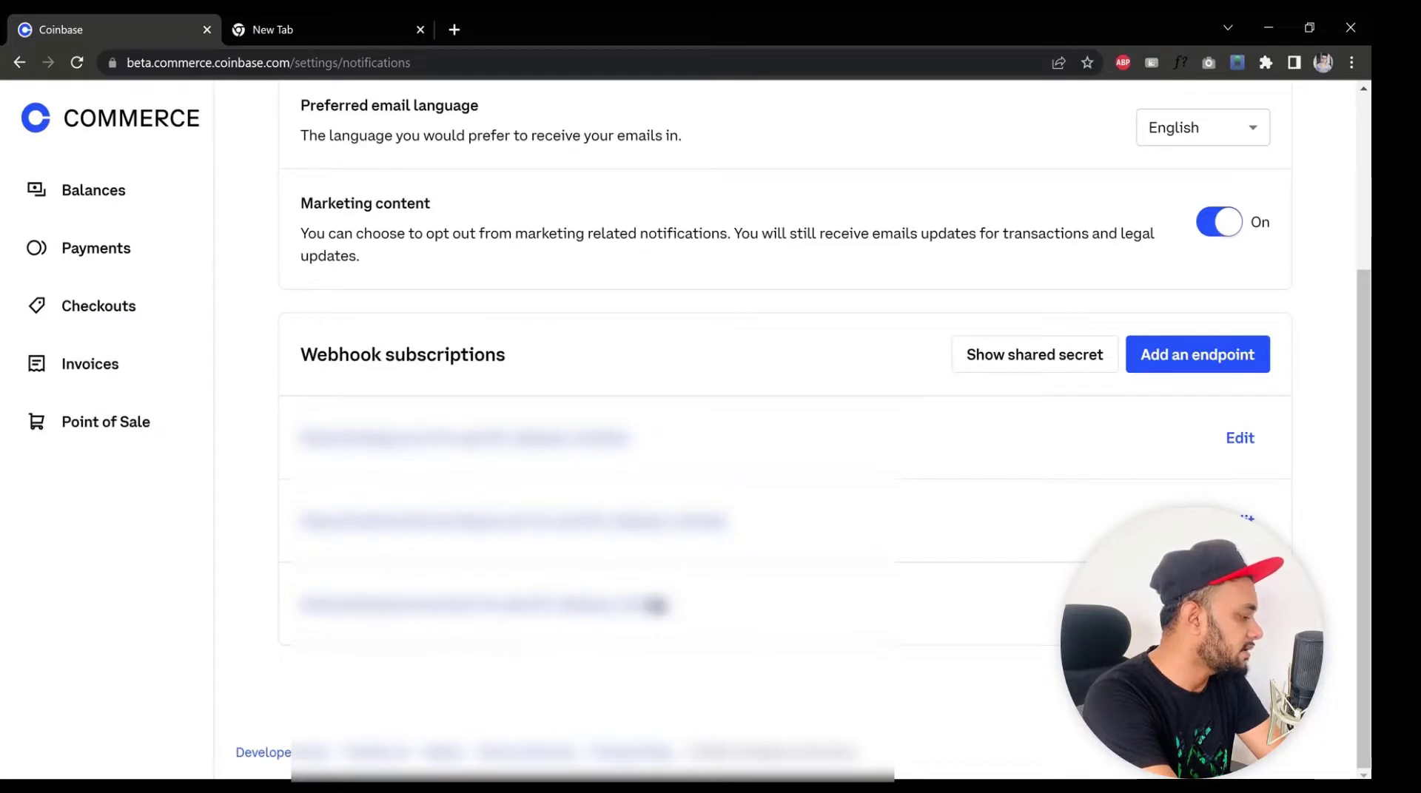
left_click(503, 527)
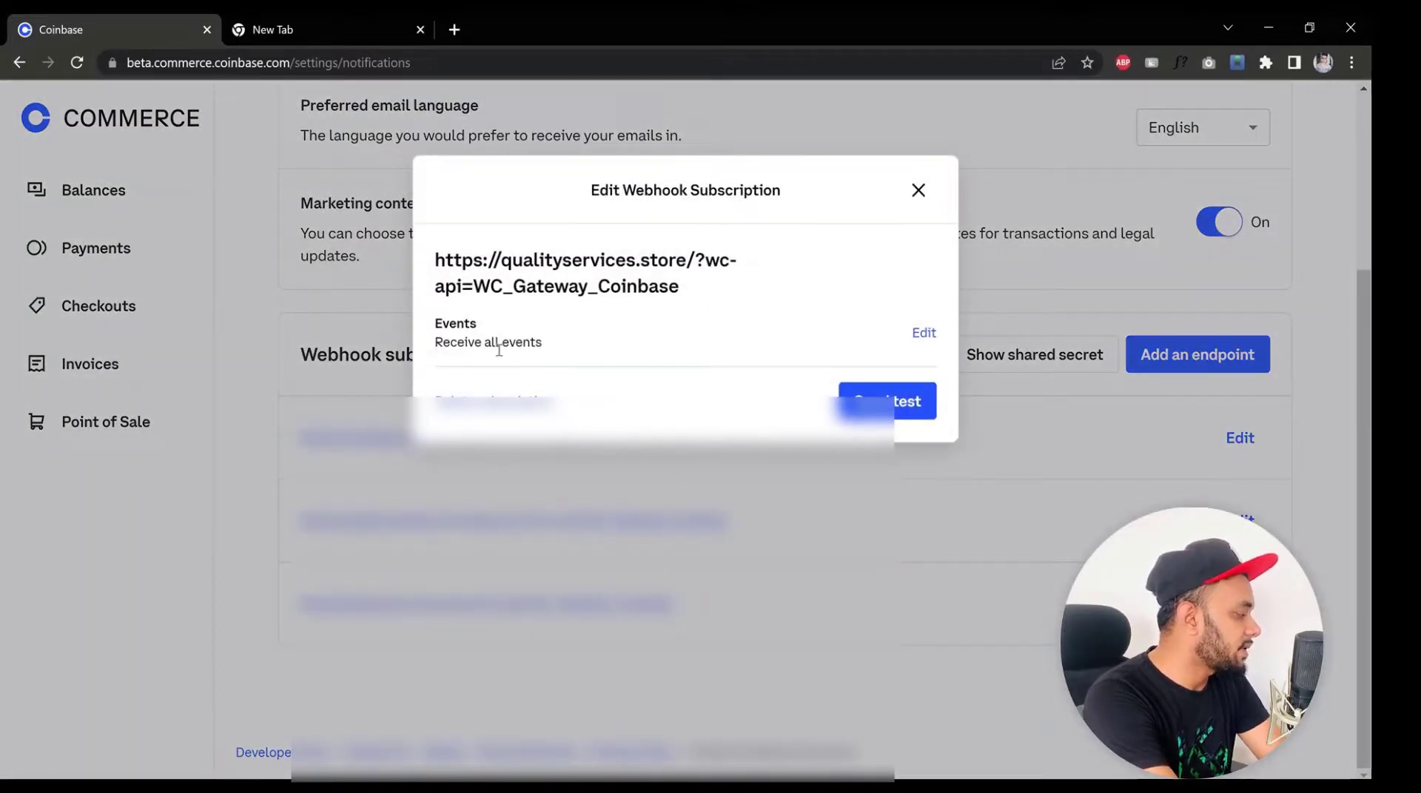
left_click(916, 194)
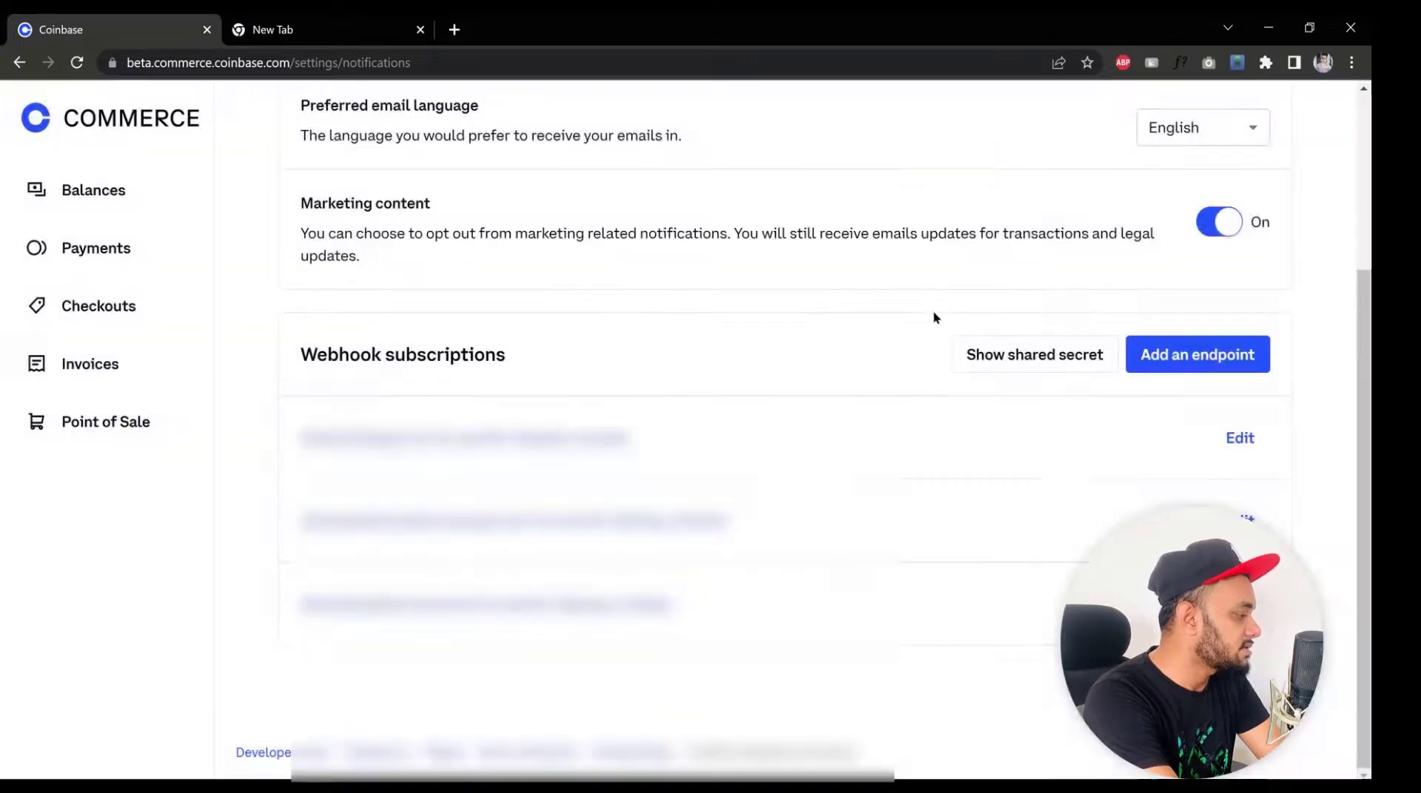
Step: Reveal the Coinbase Commerce webhook shared secret, then switch back to the WooCommerce Coinbase settings
left_click(1030, 358)
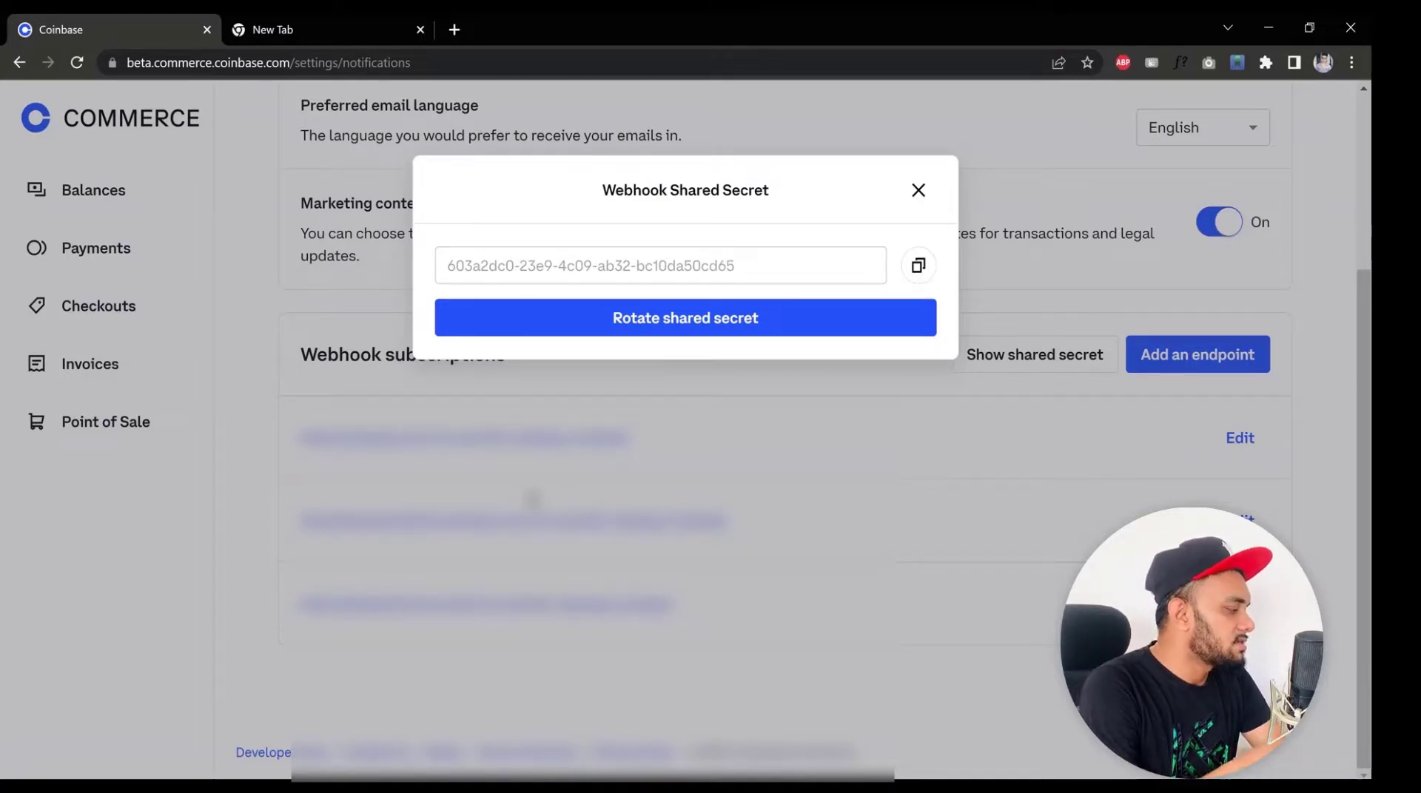
left_click(665, 326)
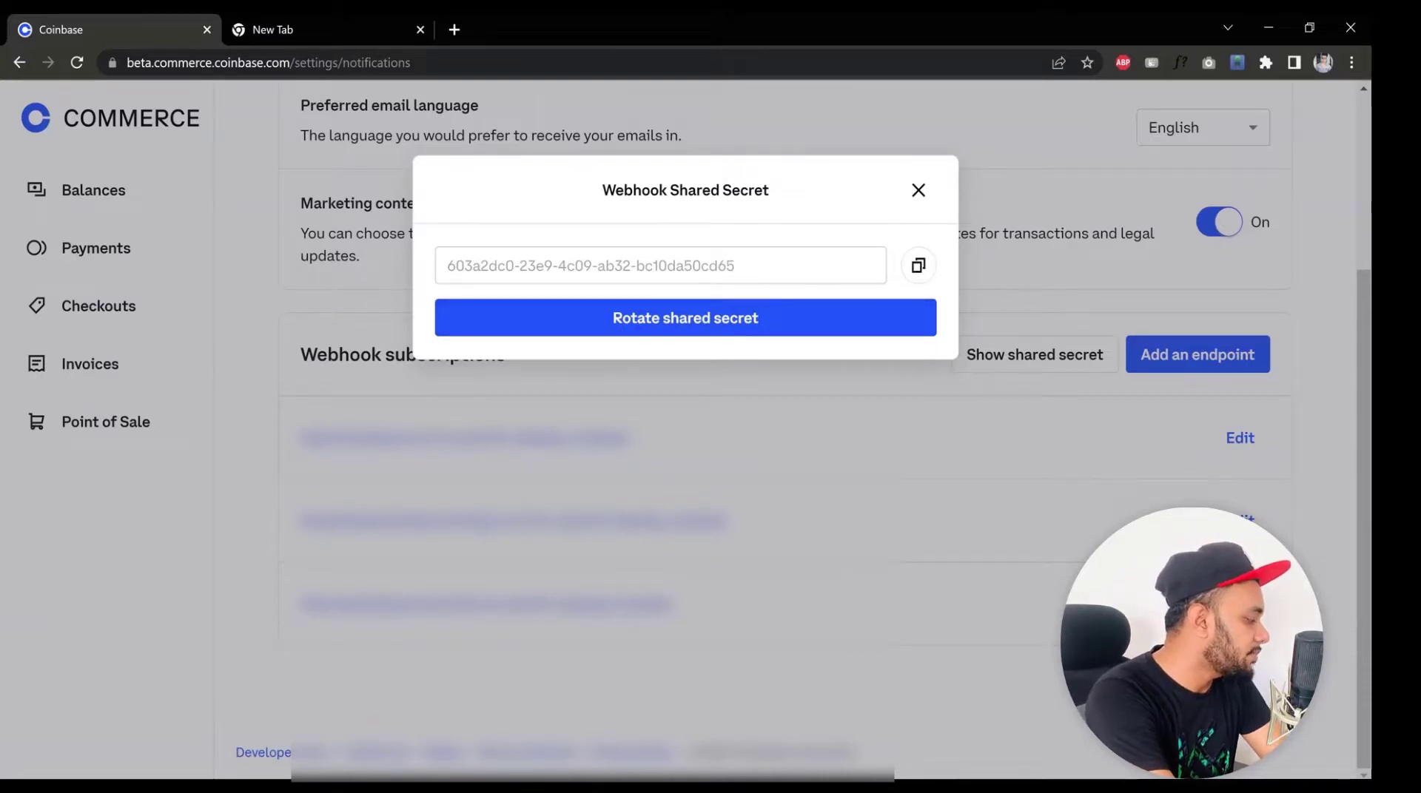
key("alt+Tab")
Step: Paste the Coinbase webhook shared secret into the gateway's Webhook Shared Secret field and save changes
left_click(434, 389)
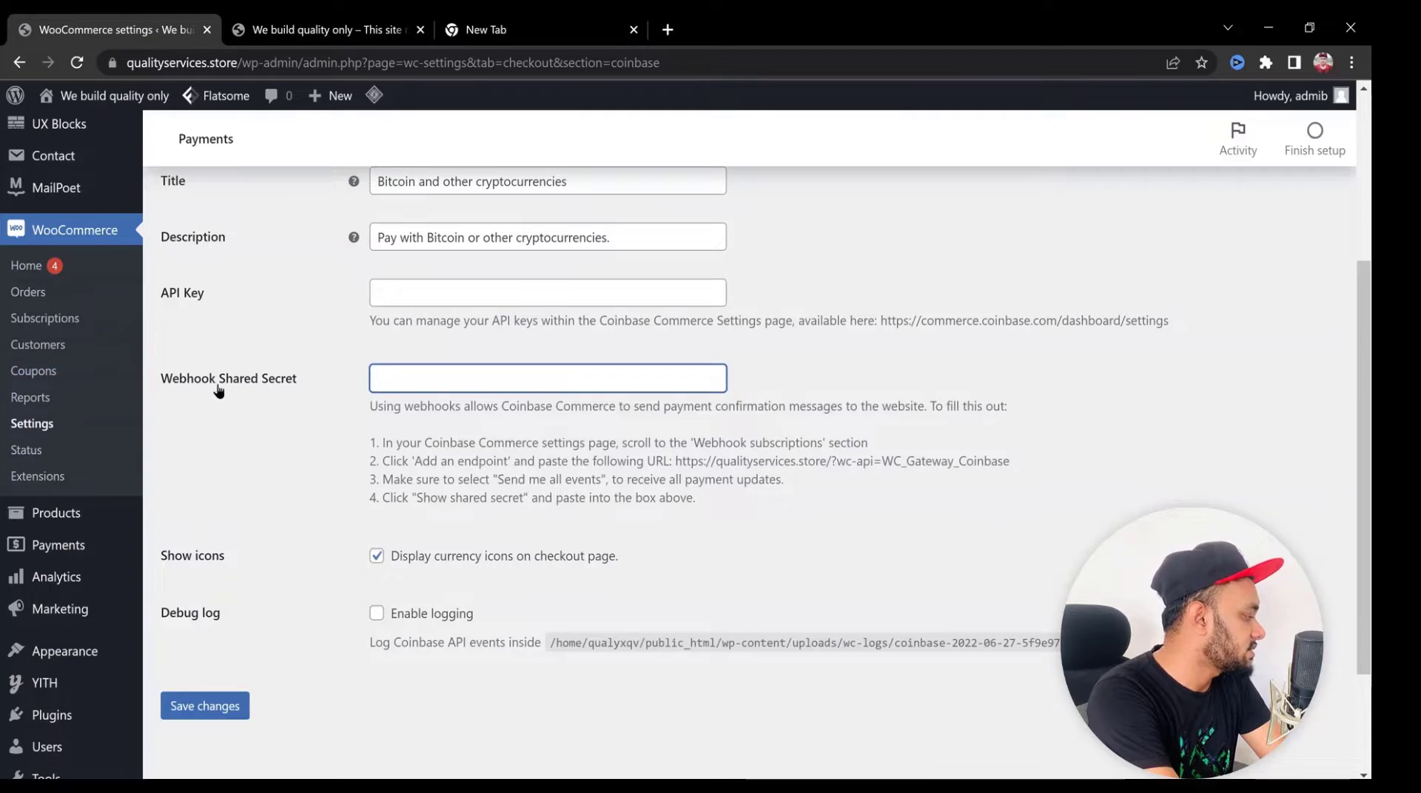
right_click(492, 379)
left_click(553, 532)
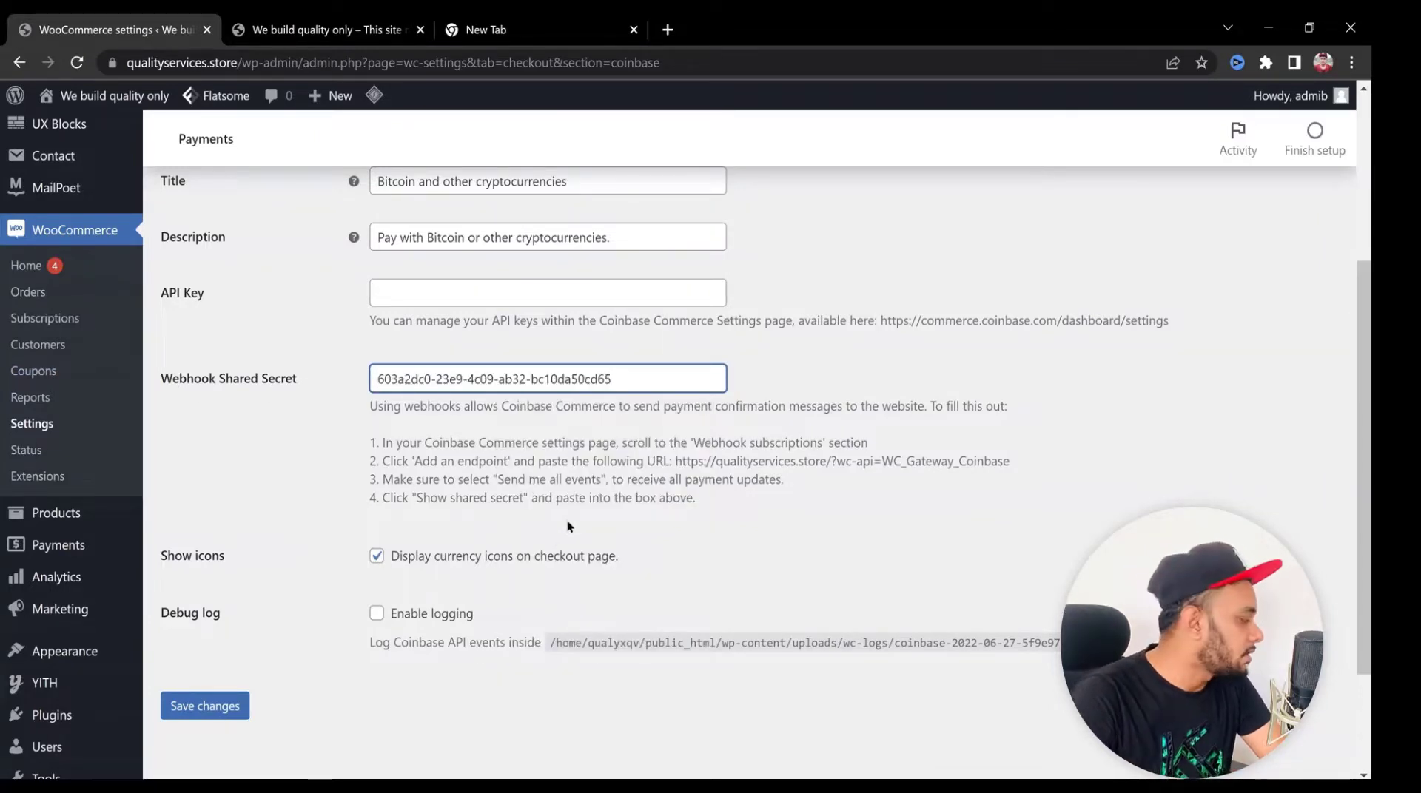
left_click(232, 712)
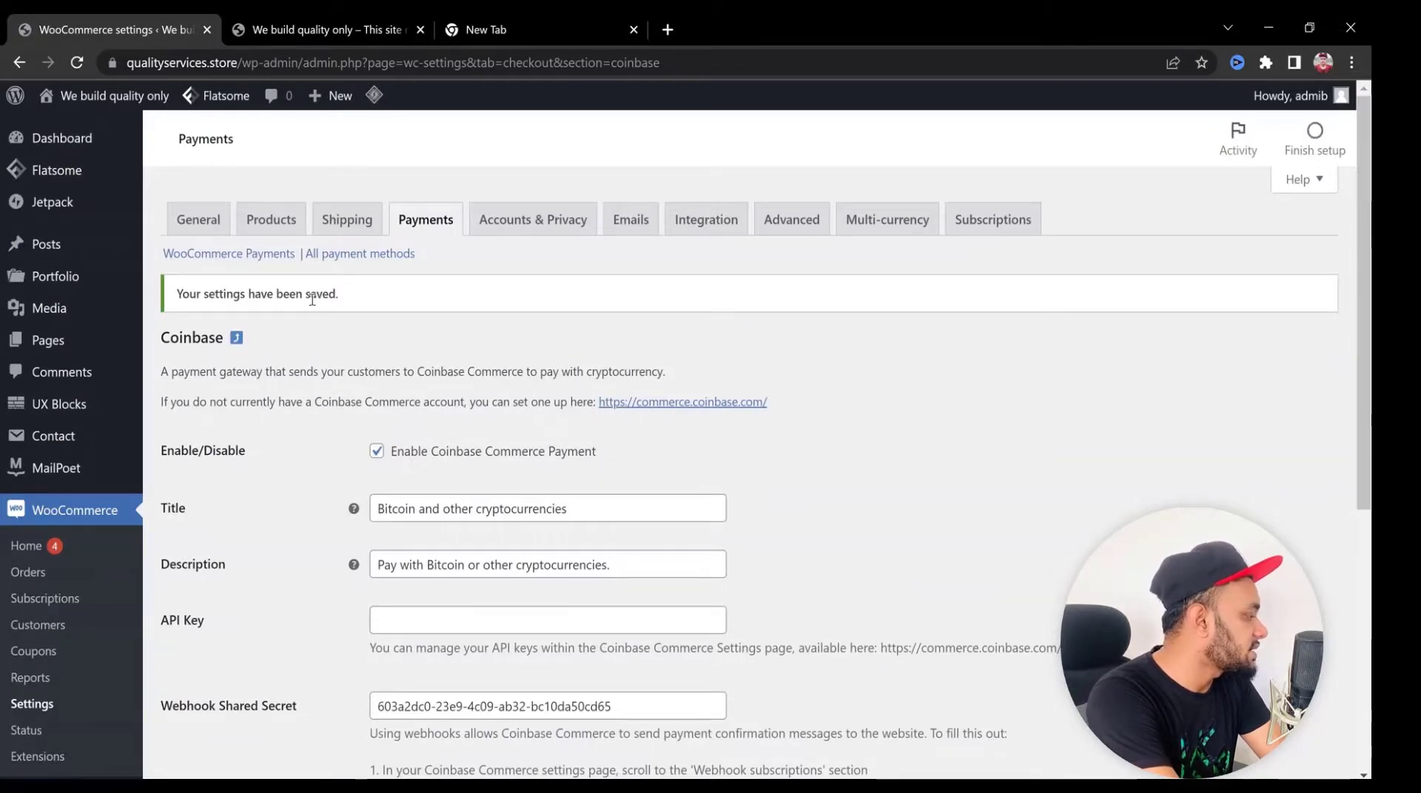
mouse_move(97, 106)
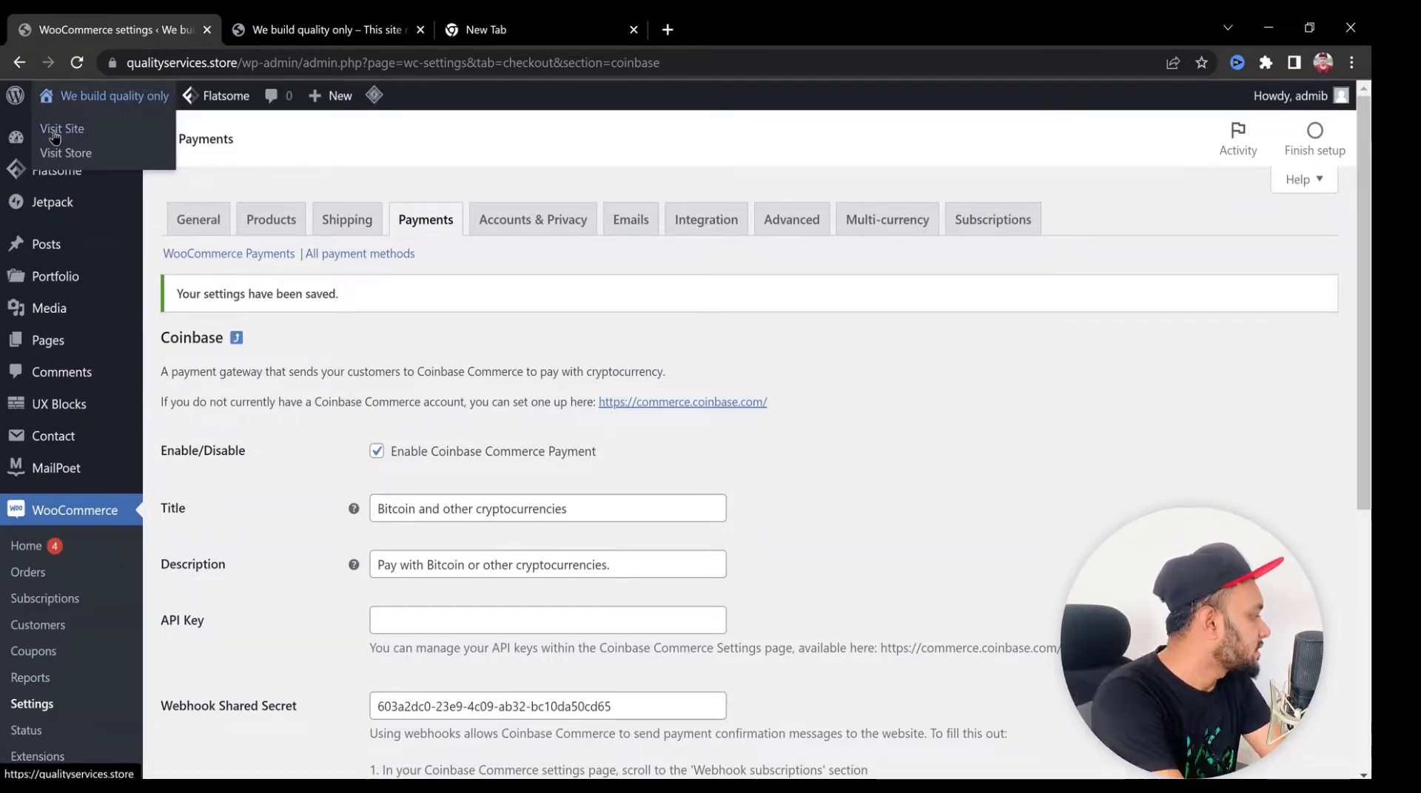
Step: Open the qualityservices.store storefront in a new tab and copy its address
middle_click(97, 106)
mouse_move(311, 108)
left_click(318, 30)
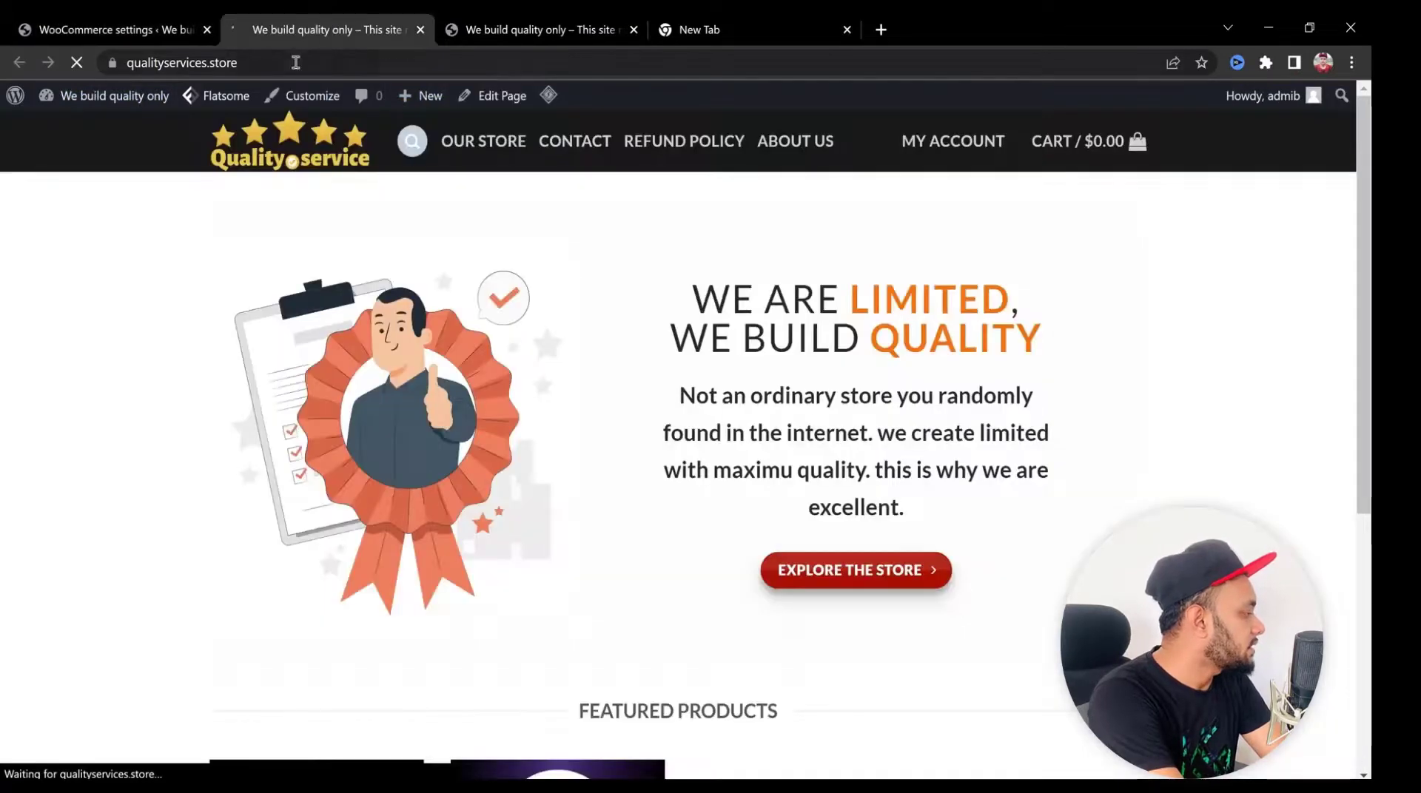
left_click(295, 62)
right_click(292, 73)
left_click(333, 168)
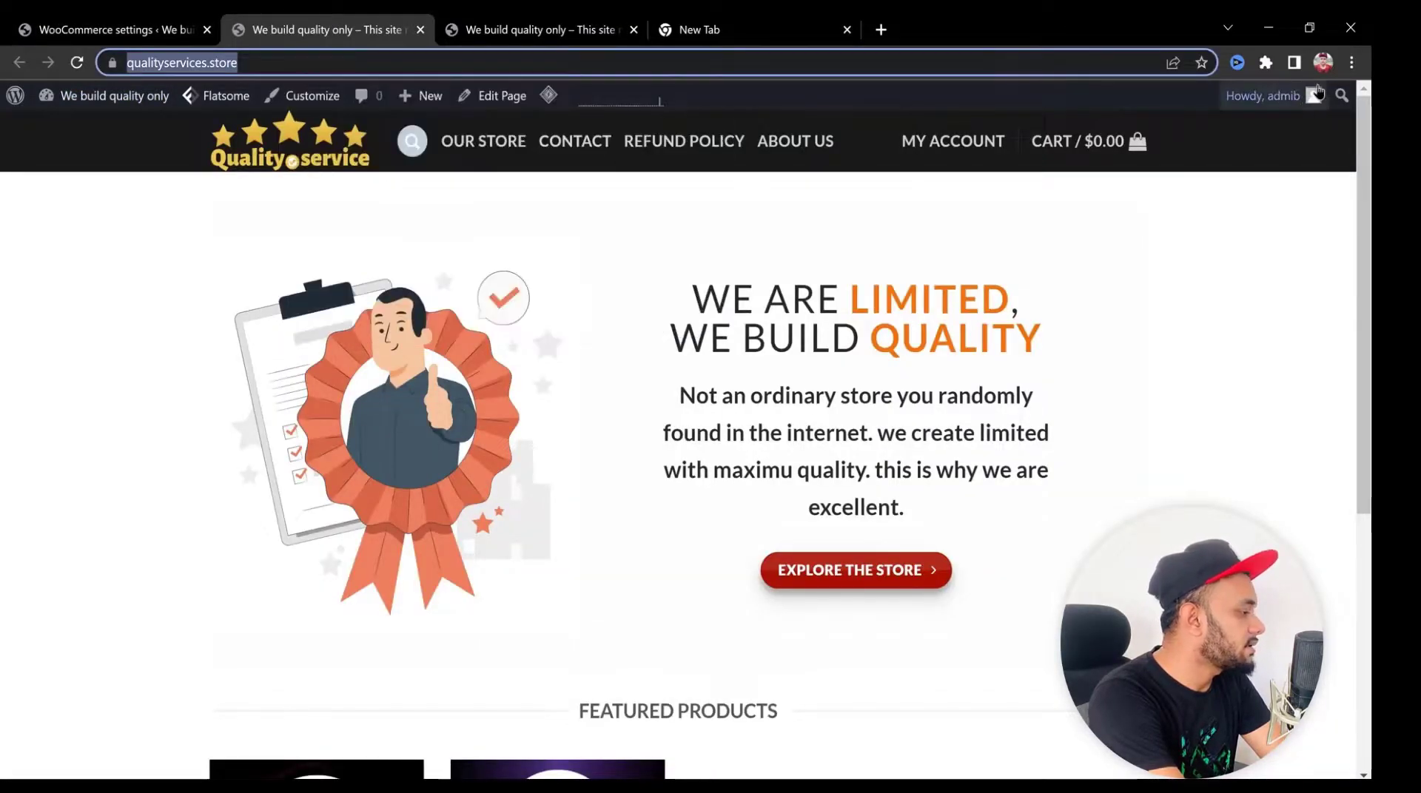
Step: Load the copied storefront address in a new incognito window
left_click(1351, 62)
left_click(1185, 135)
double_click(755, 38)
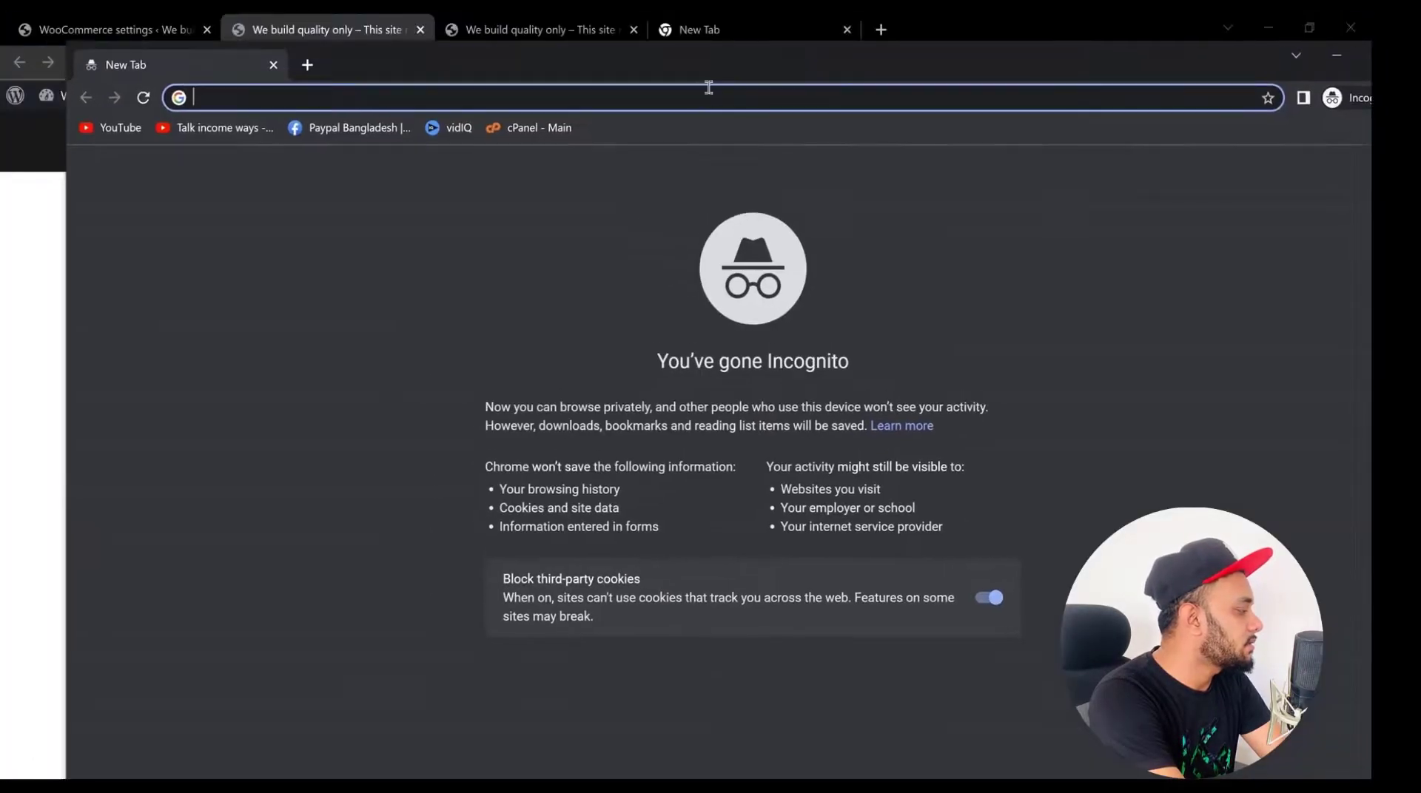
right_click(703, 93)
left_click(806, 237)
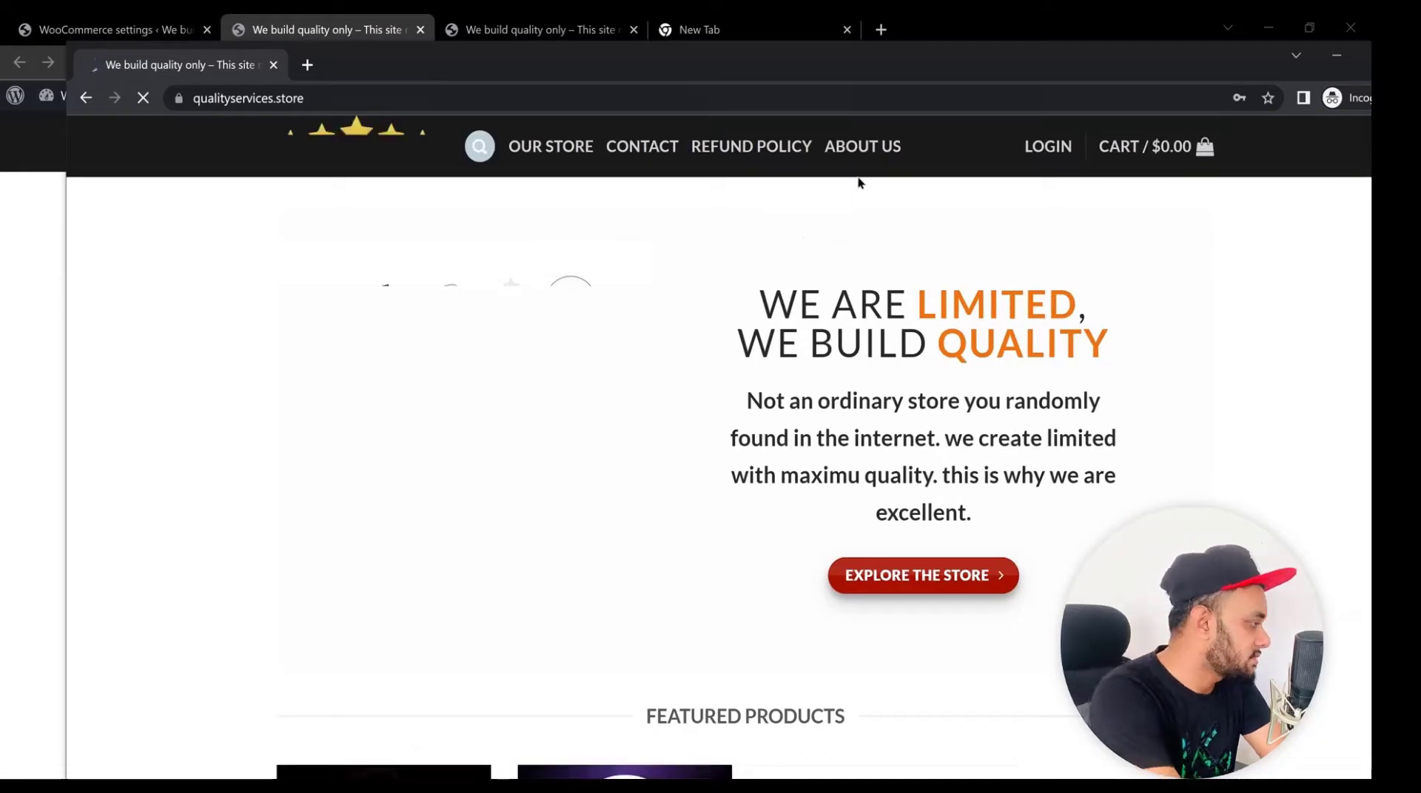
key("alt+Tab")
key("alt+Tab")
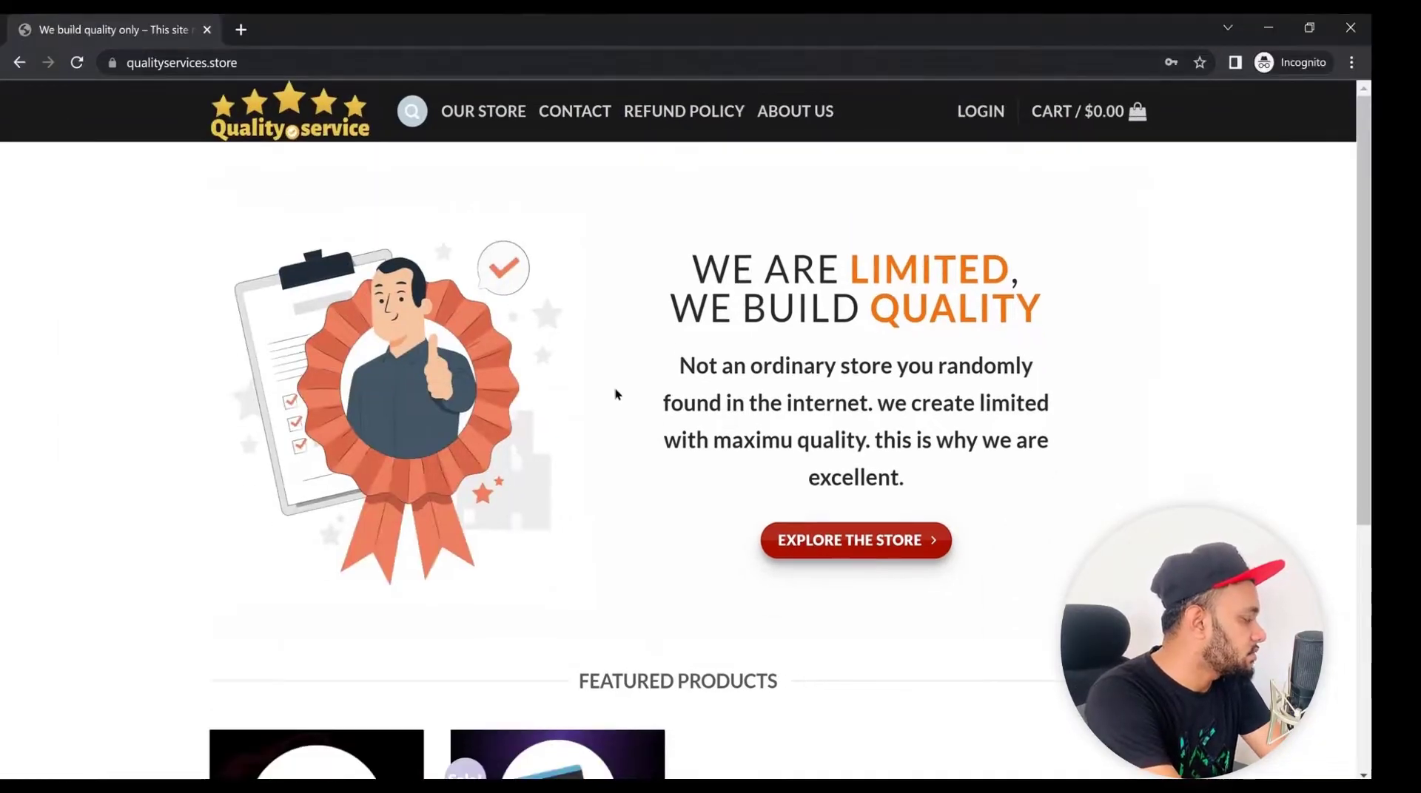
Step: Add the Credit card for AWS trial creation featured product to the cart and proceed to checkout
scroll(615, 429, "down", 4)
left_click(571, 559)
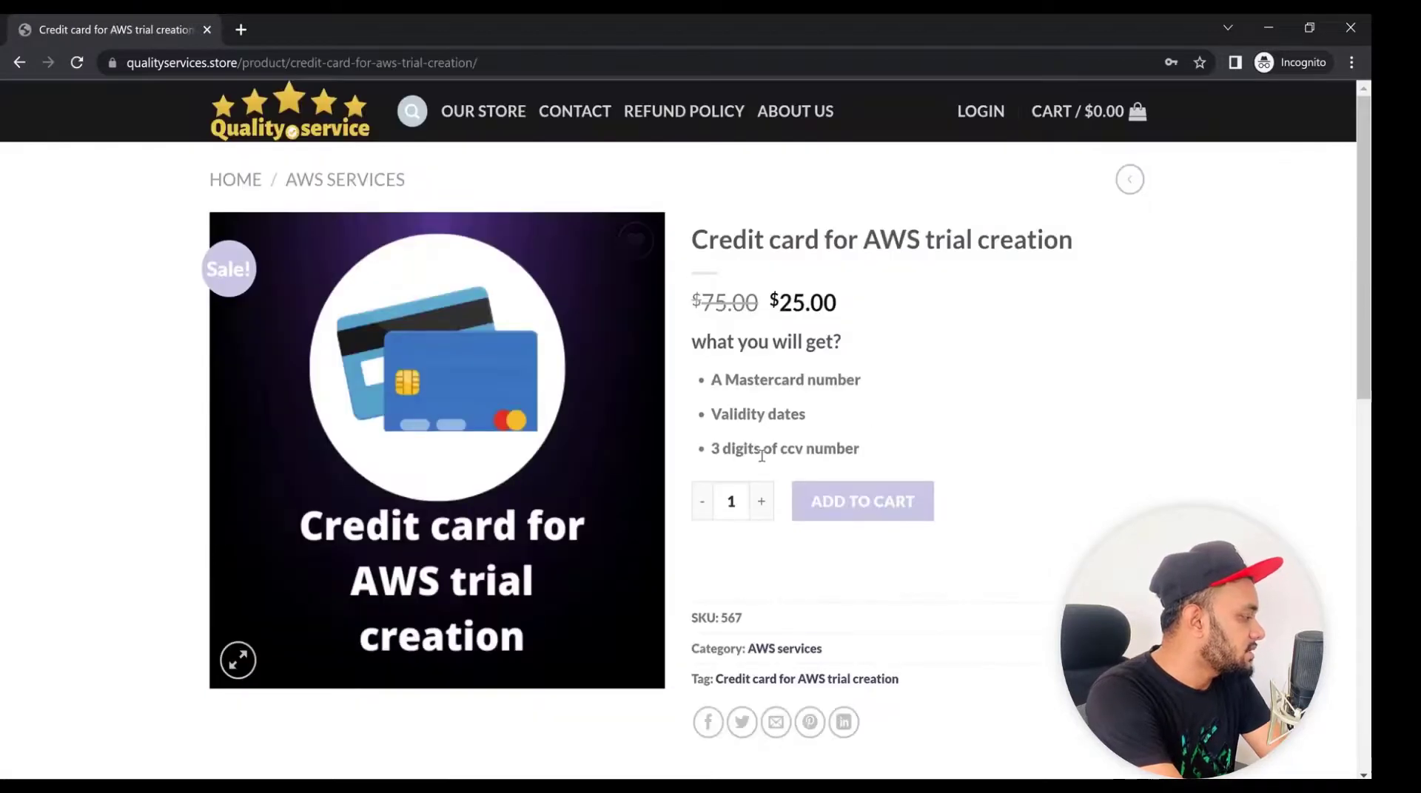
left_click(852, 507)
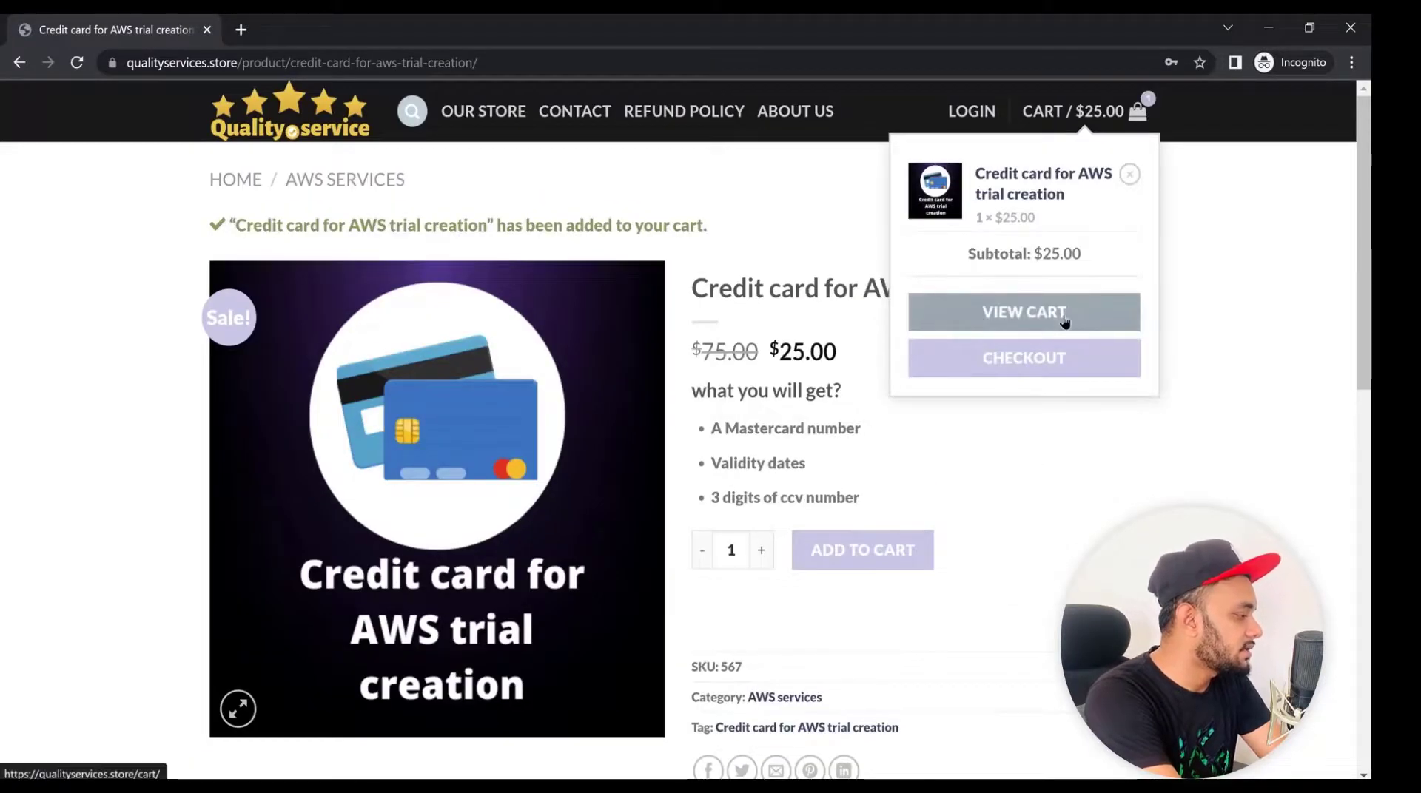
left_click(1070, 365)
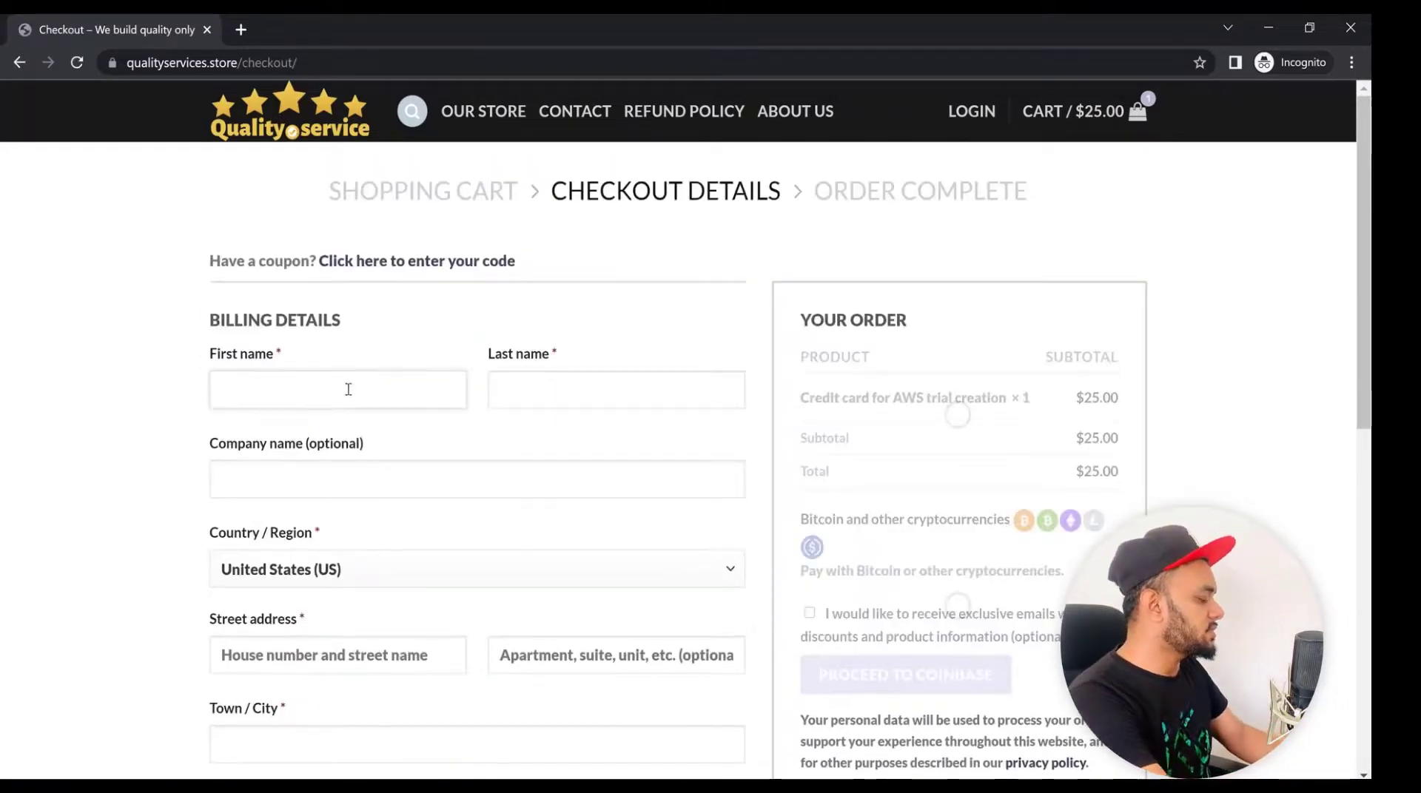
Step: Enter a placeholder billing first name and confirm the Bitcoin and other cryptocurrencies payment option
left_click(347, 389)
type("sdsjfkjnf")
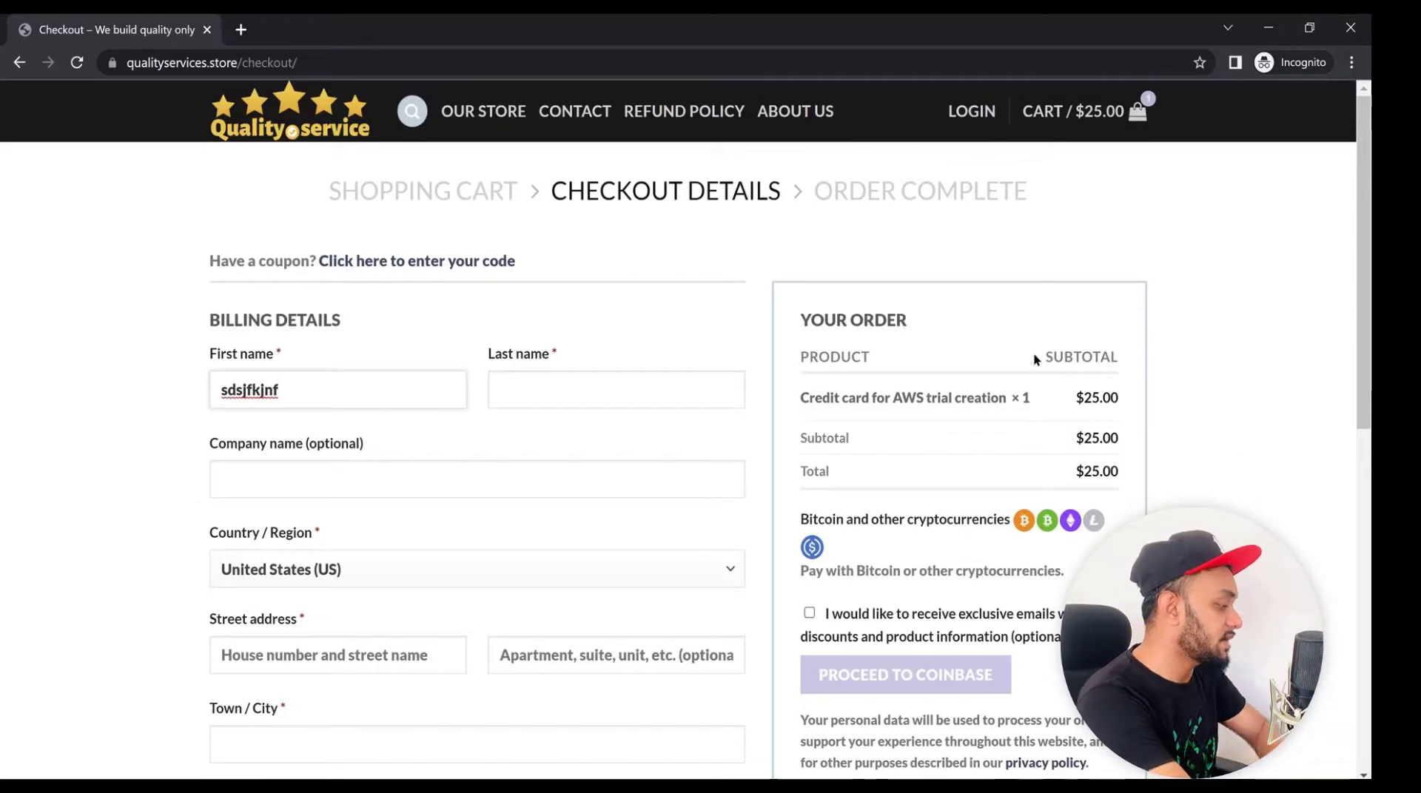
scroll(903, 482, "down", 4)
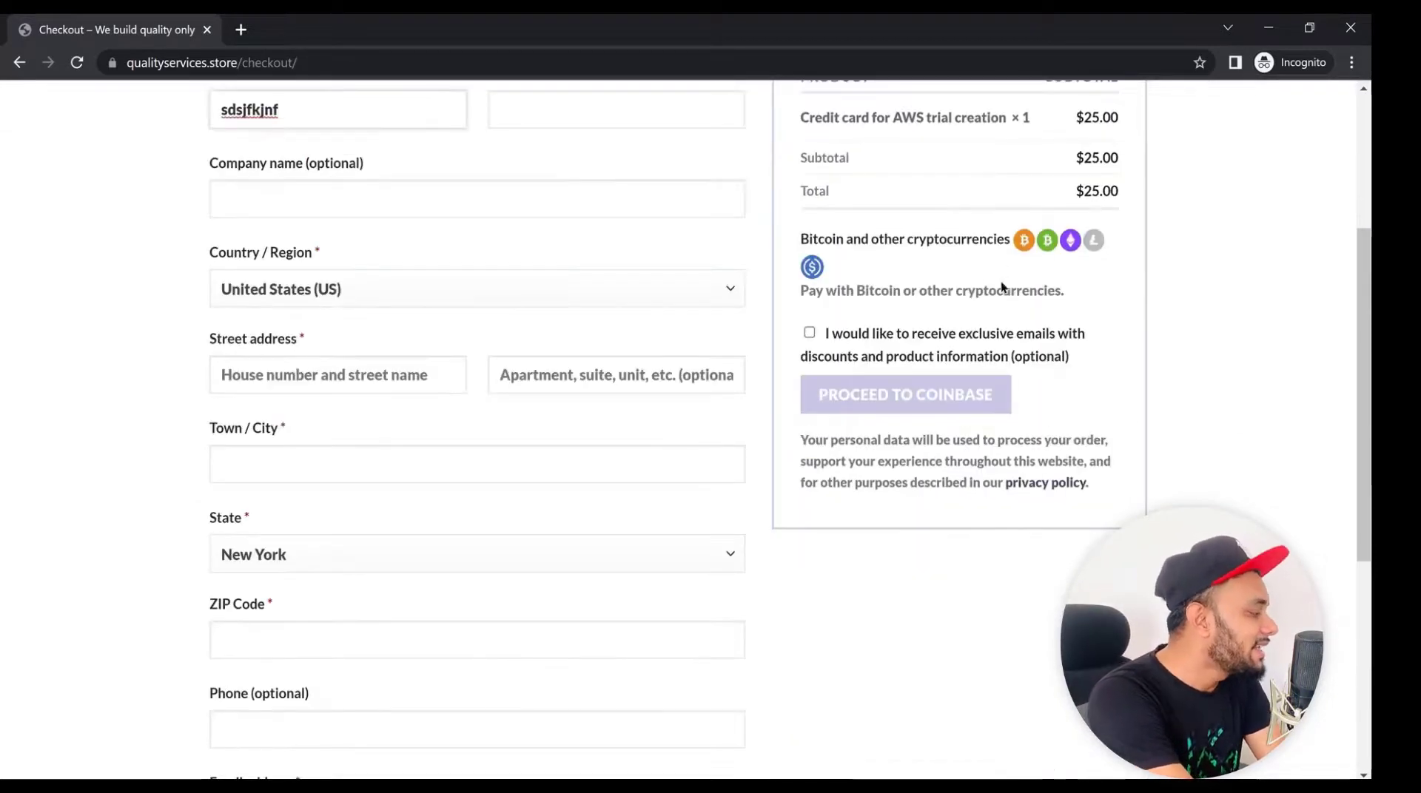
left_click_drag(827, 244, 937, 250)
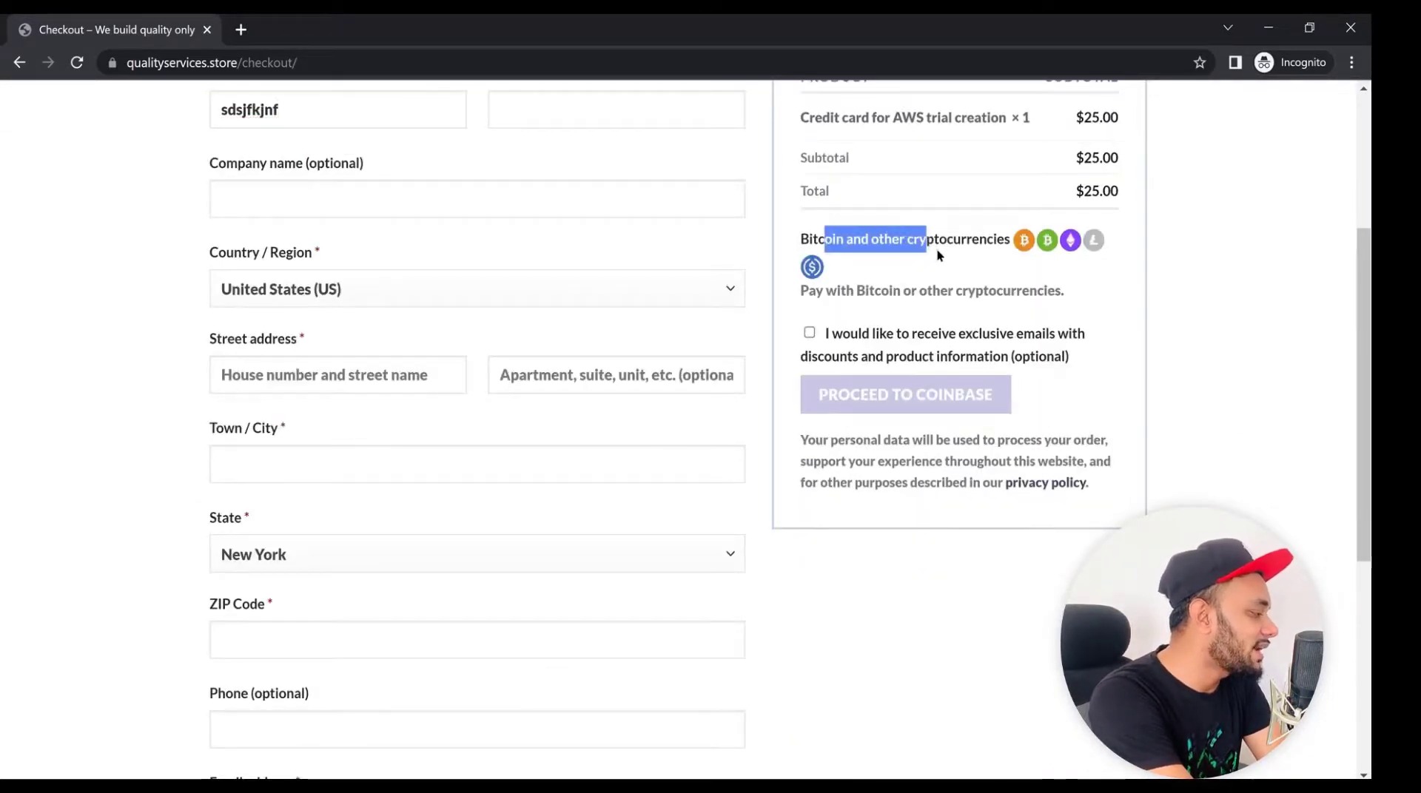